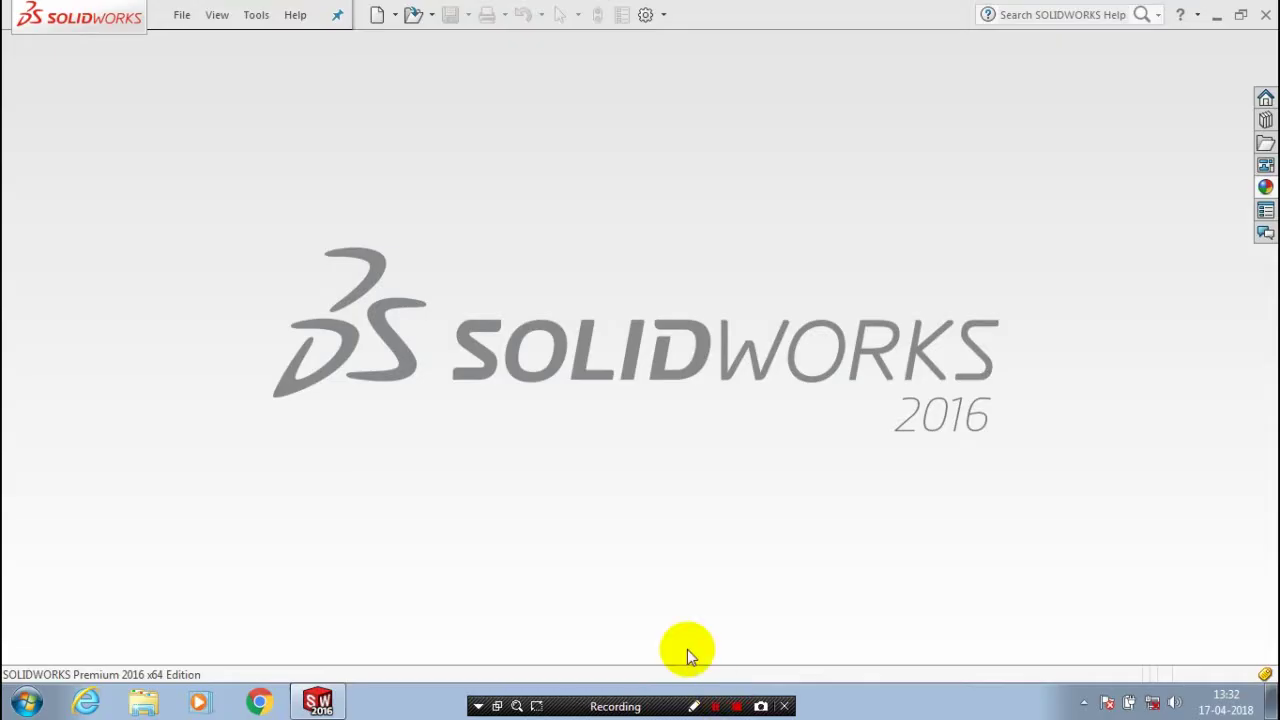
Create a new blank part document, Part4, from File > New
left_click(182, 16)
left_click(200, 43)
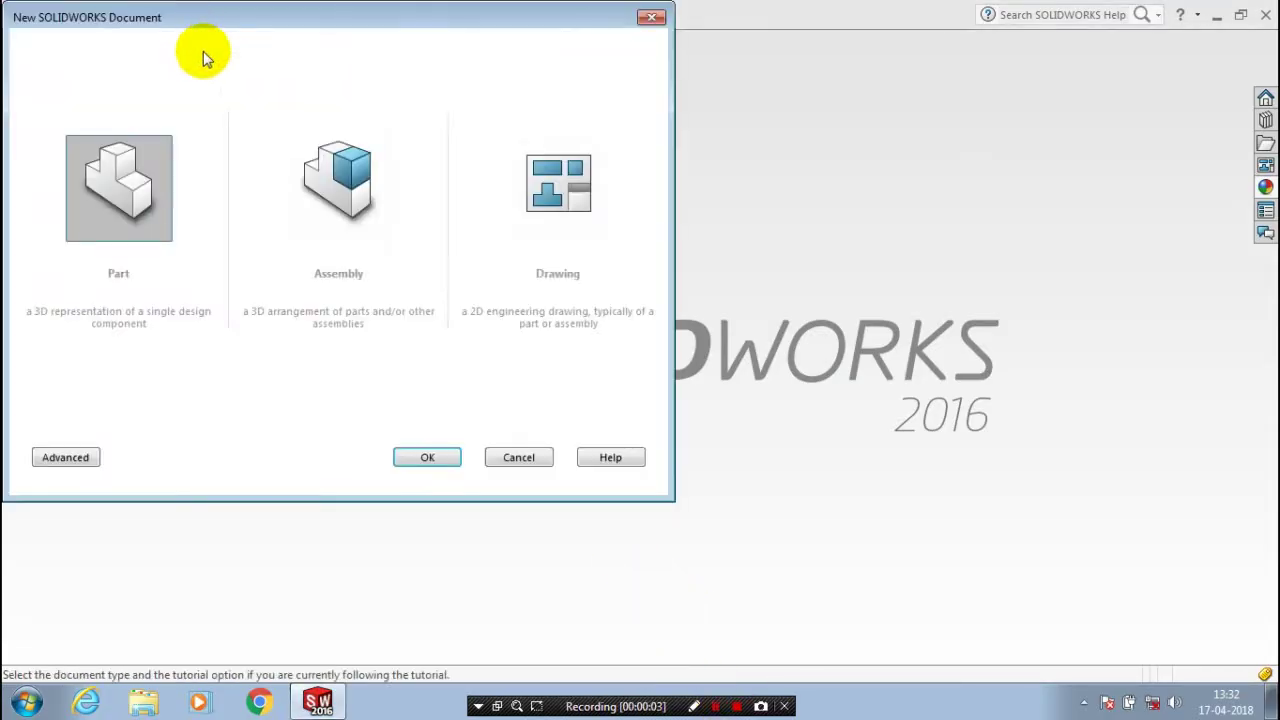
left_click(445, 468)
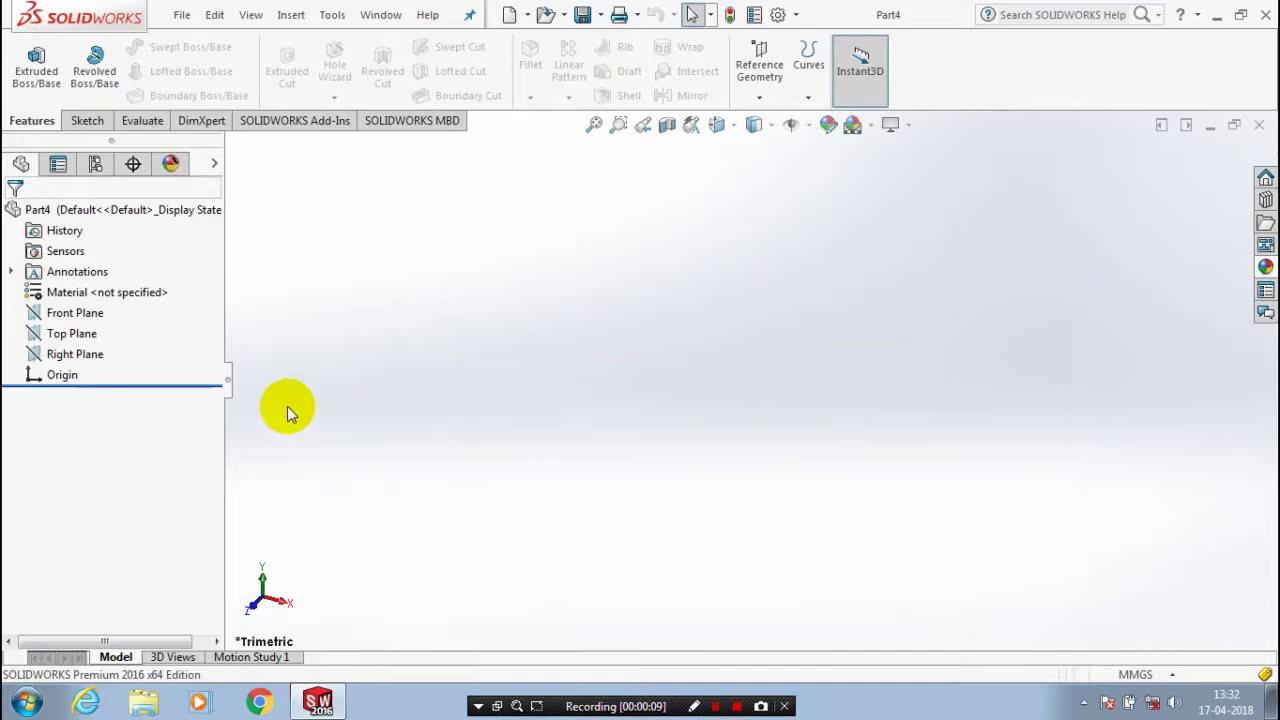
View the Front Plane Normal To and bring up the Sketch tab's line options
left_click(97, 316)
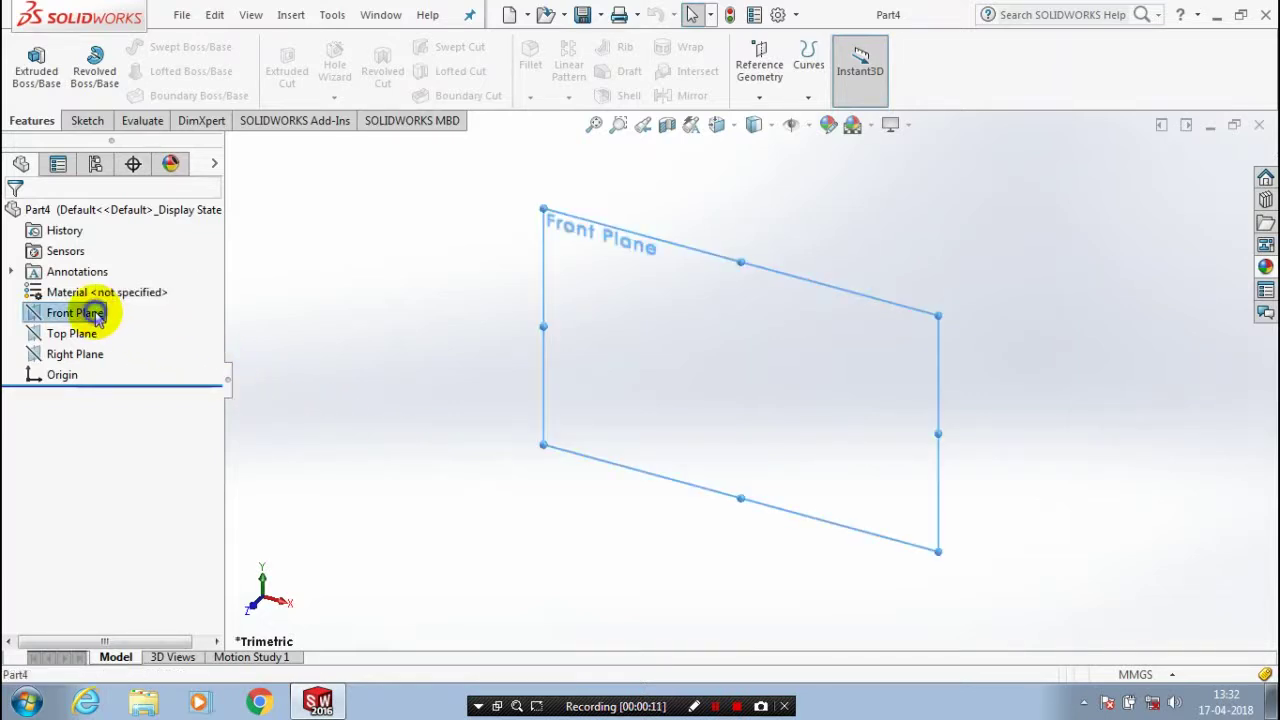
right_click(97, 316)
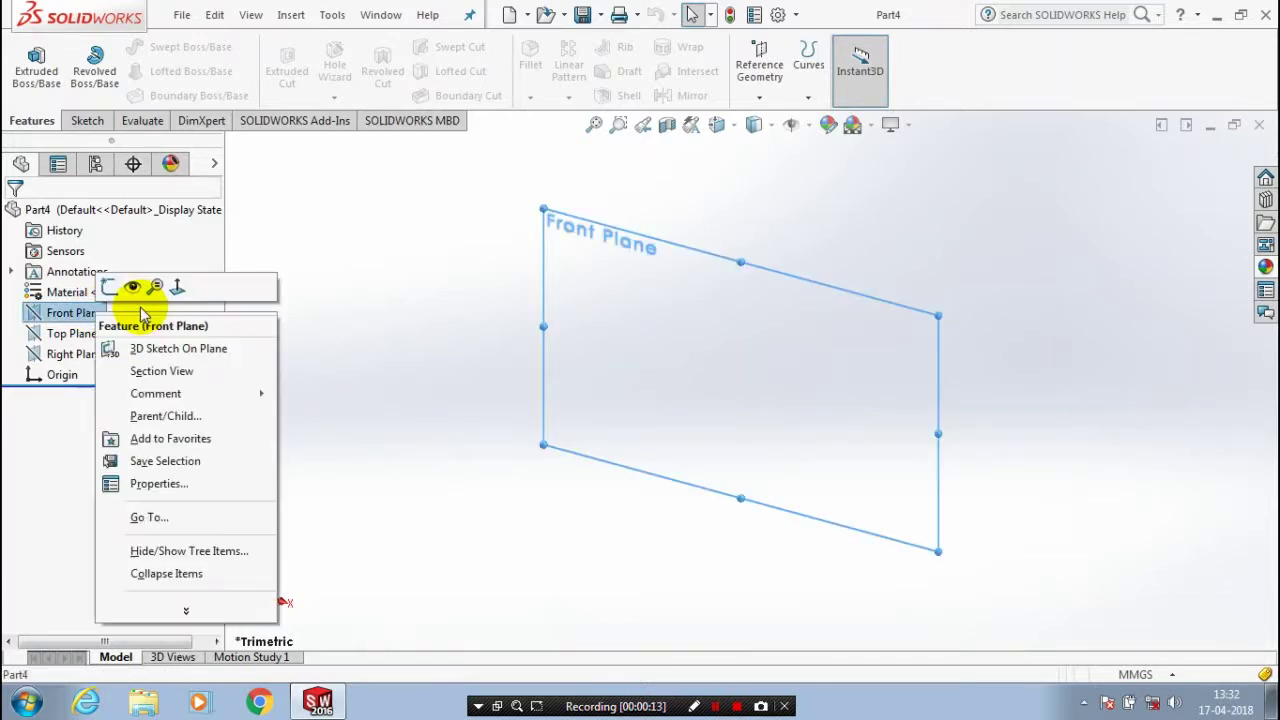
left_click(176, 291)
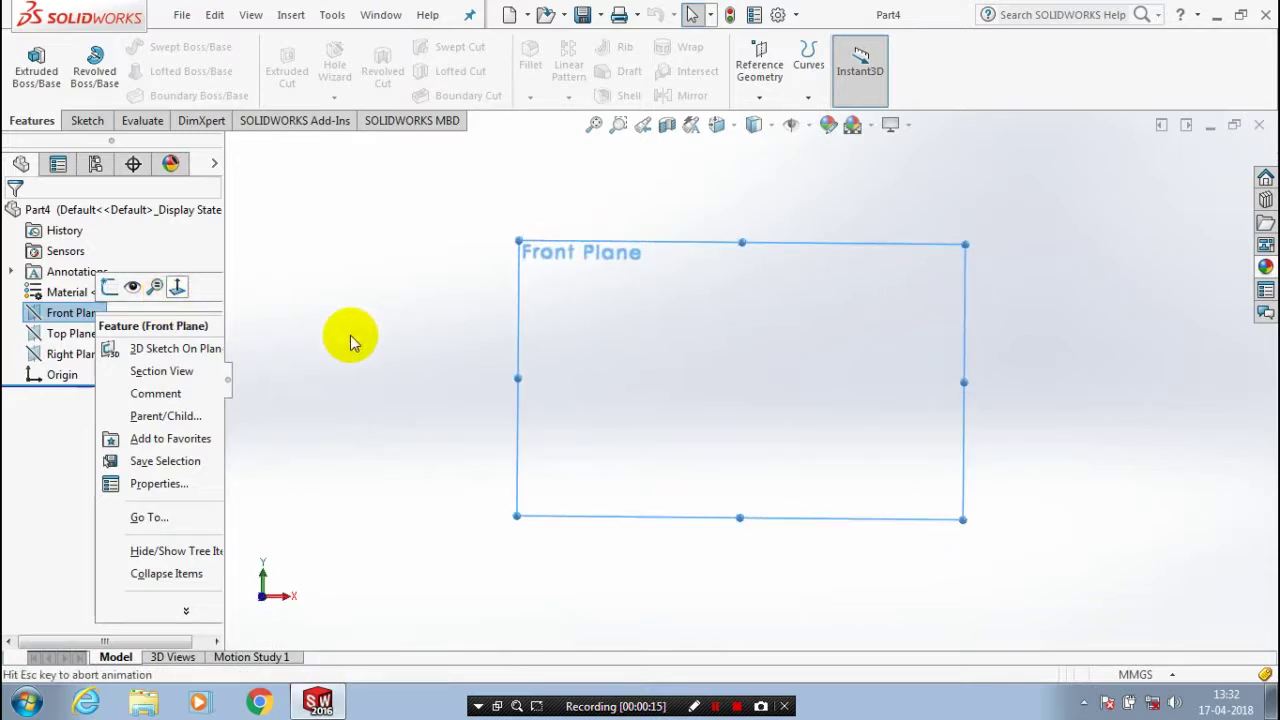
left_click(87, 120)
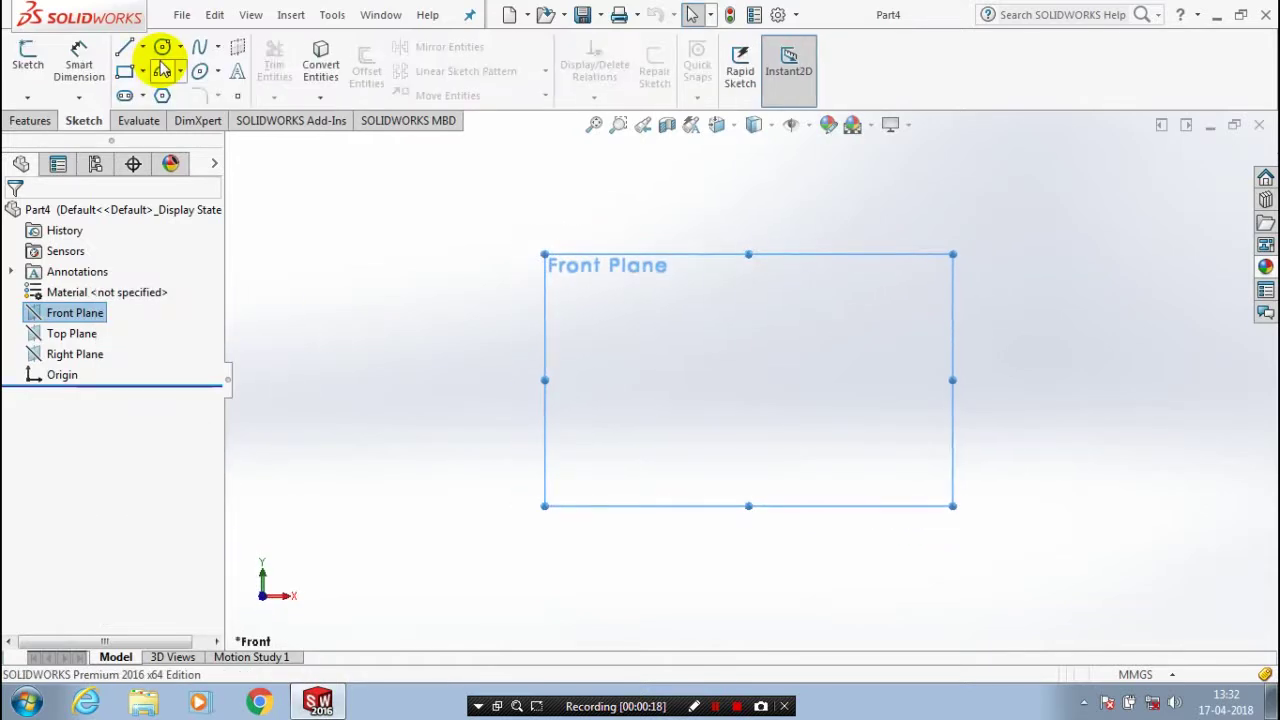
left_click(143, 72)
left_click(143, 47)
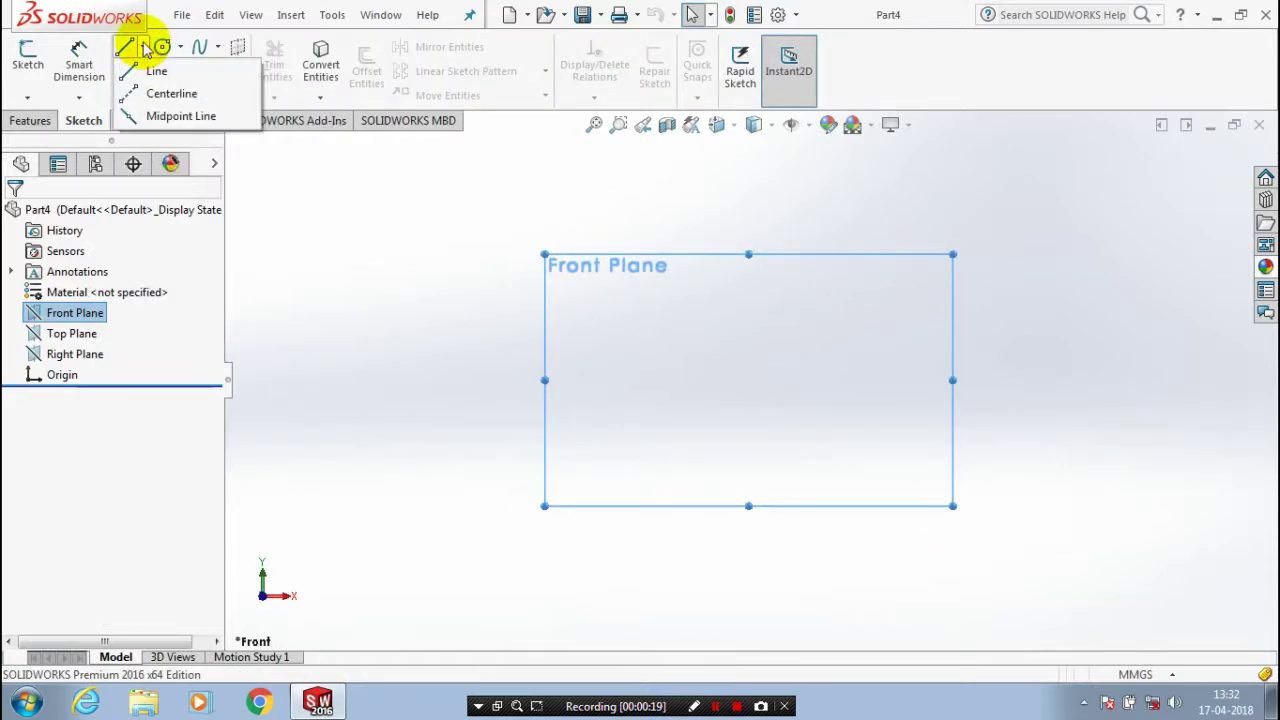
Draw a closed stepped line profile from the origin with a 135° step, sloping side and flat base
left_click(156, 71)
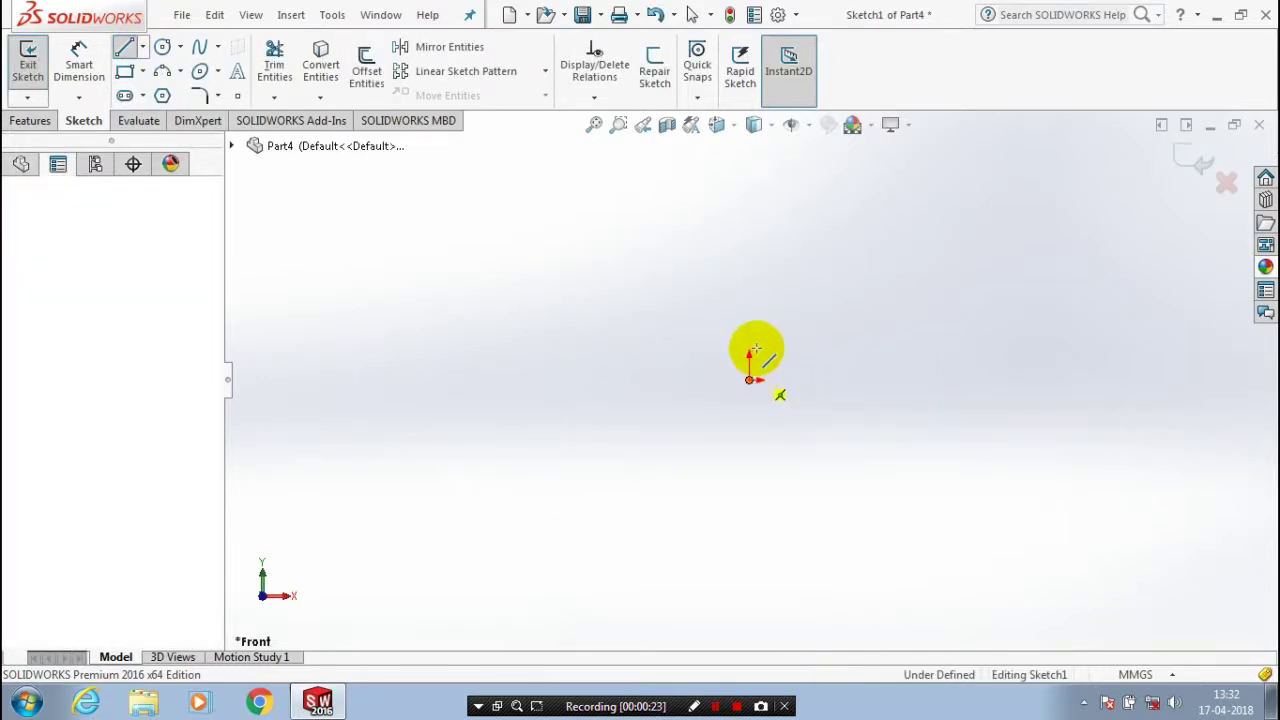
left_click(749, 379)
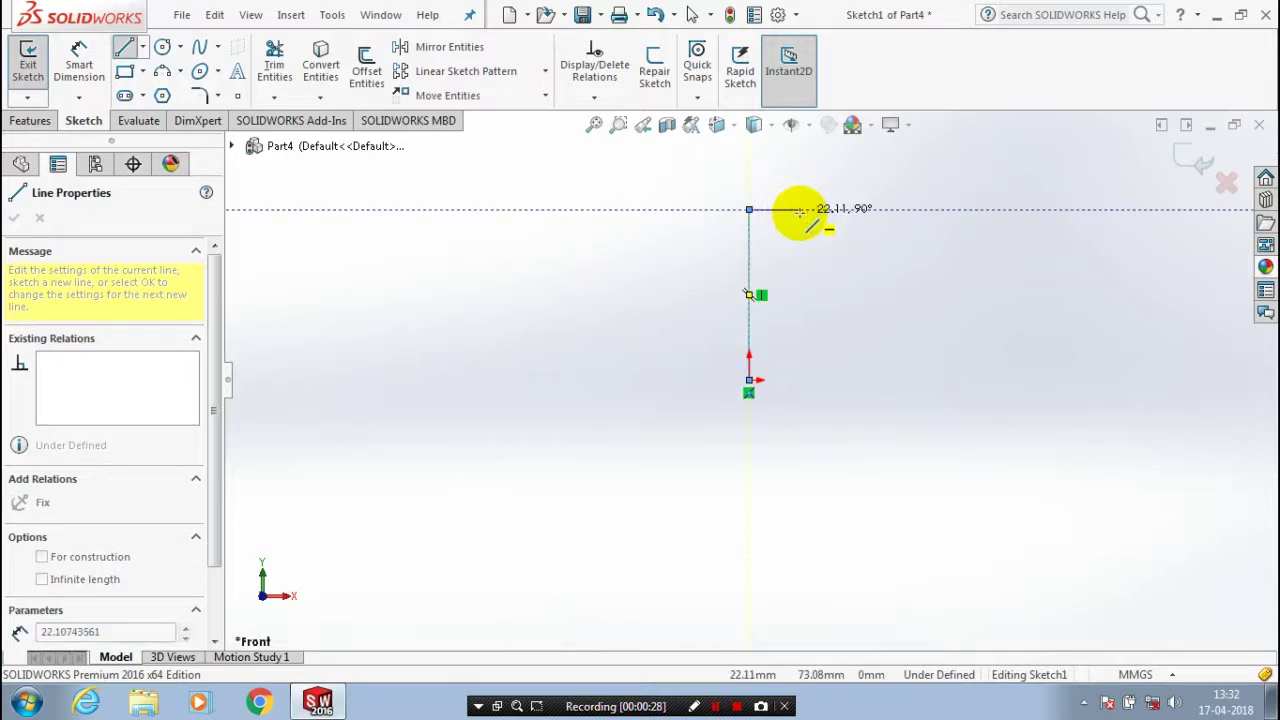
left_click(799, 210)
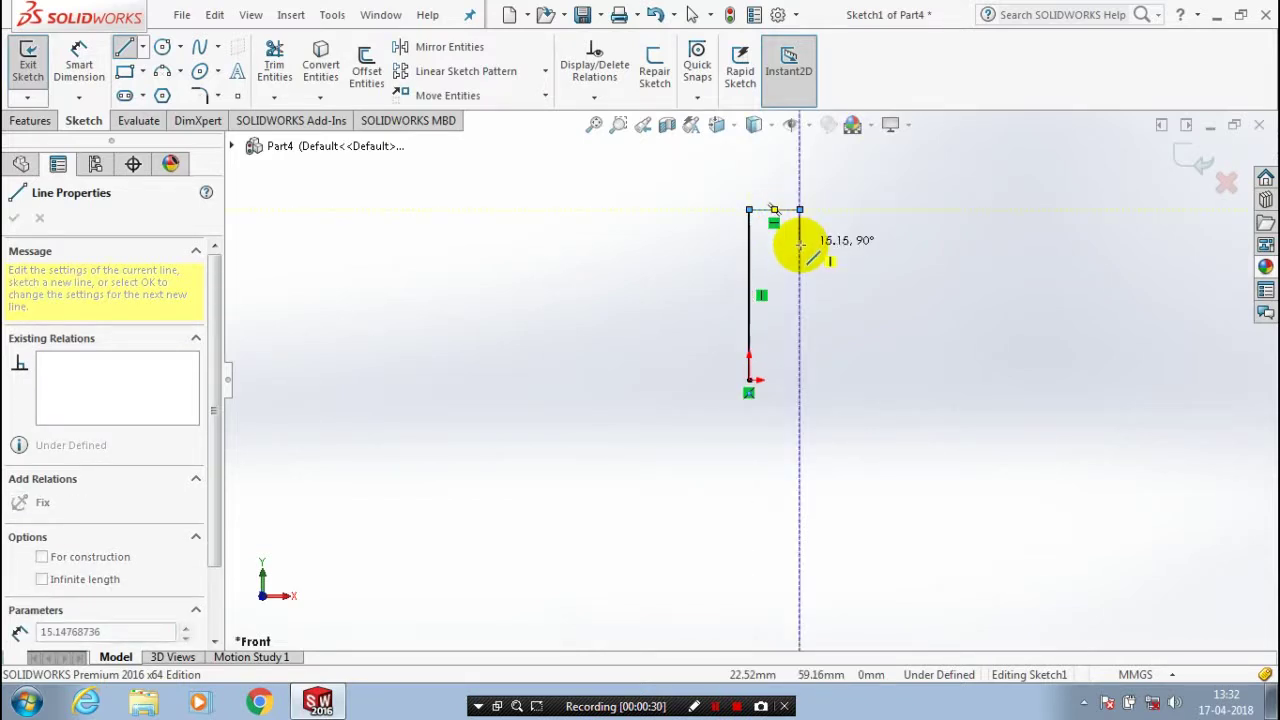
left_click(799, 244)
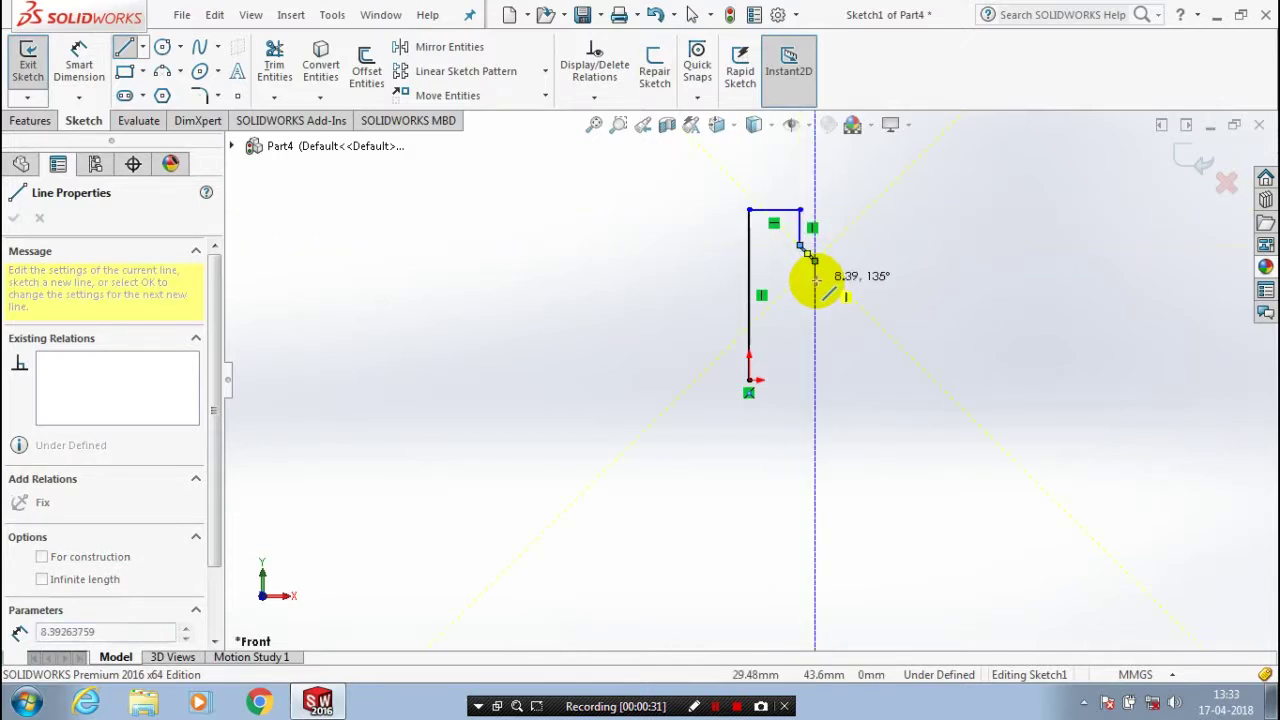
left_click(818, 282)
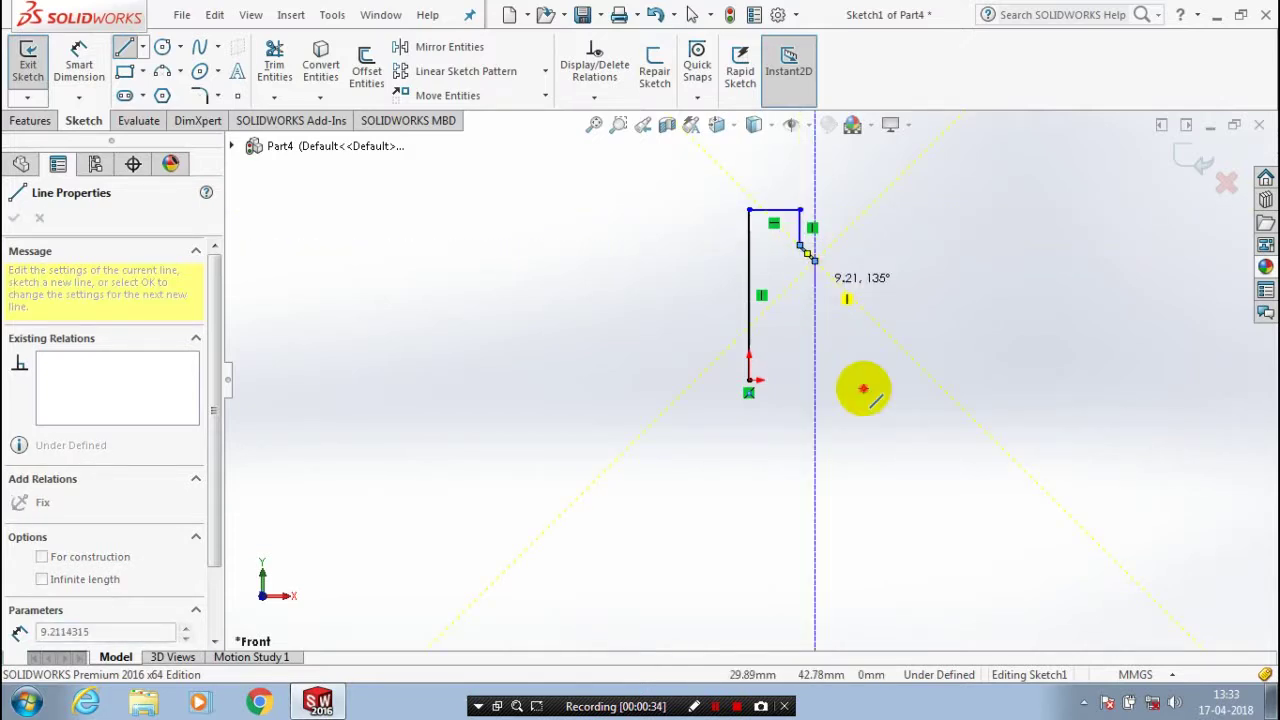
left_click(814, 288)
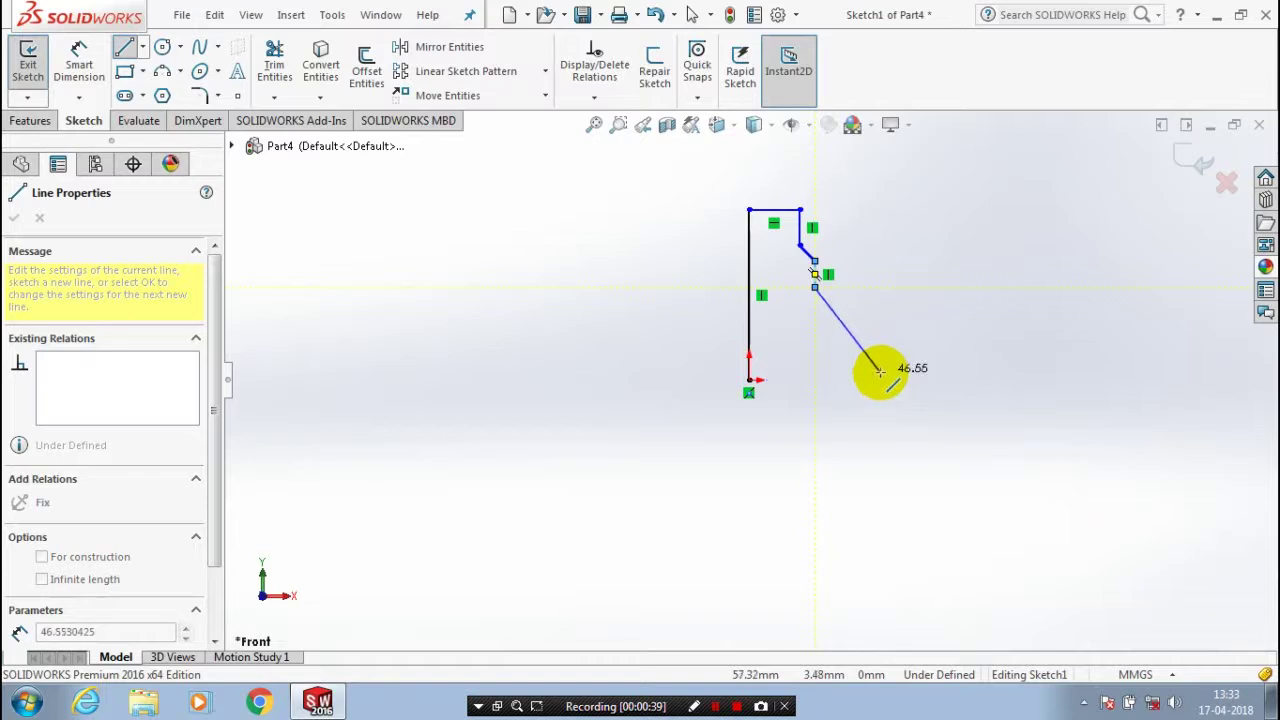
left_click(879, 371)
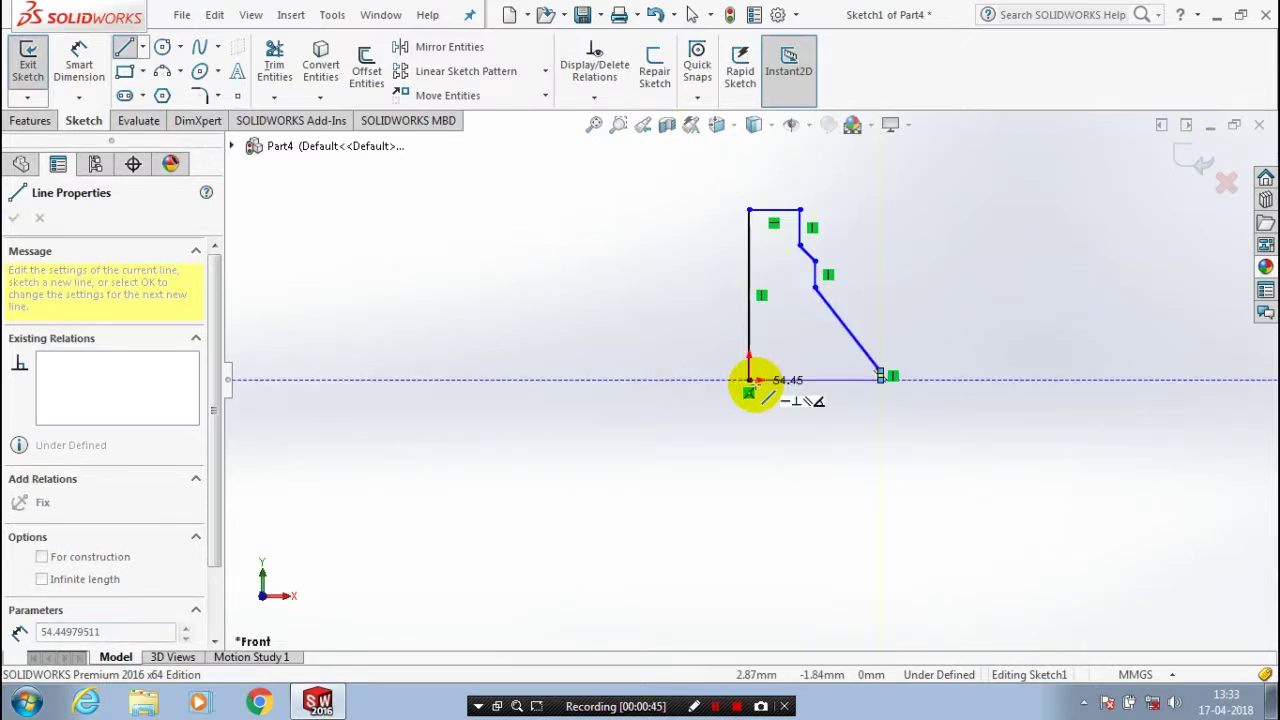
left_click(746, 380)
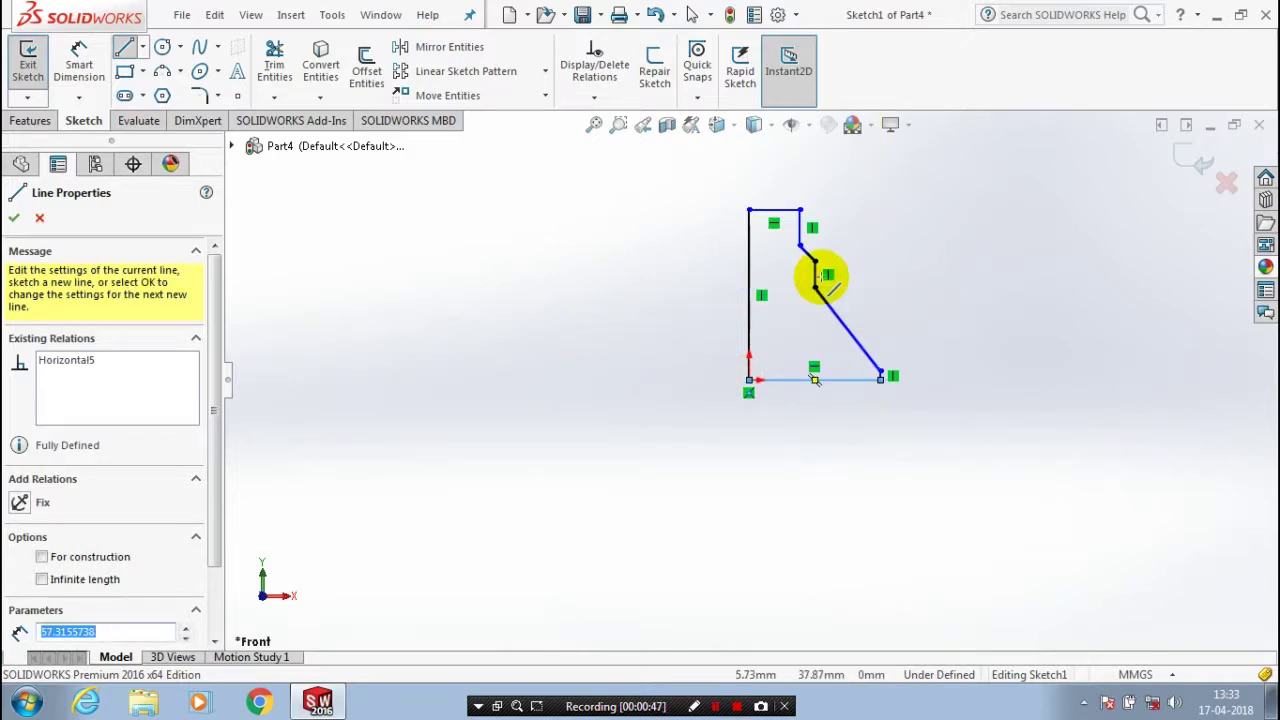
left_click(39, 220)
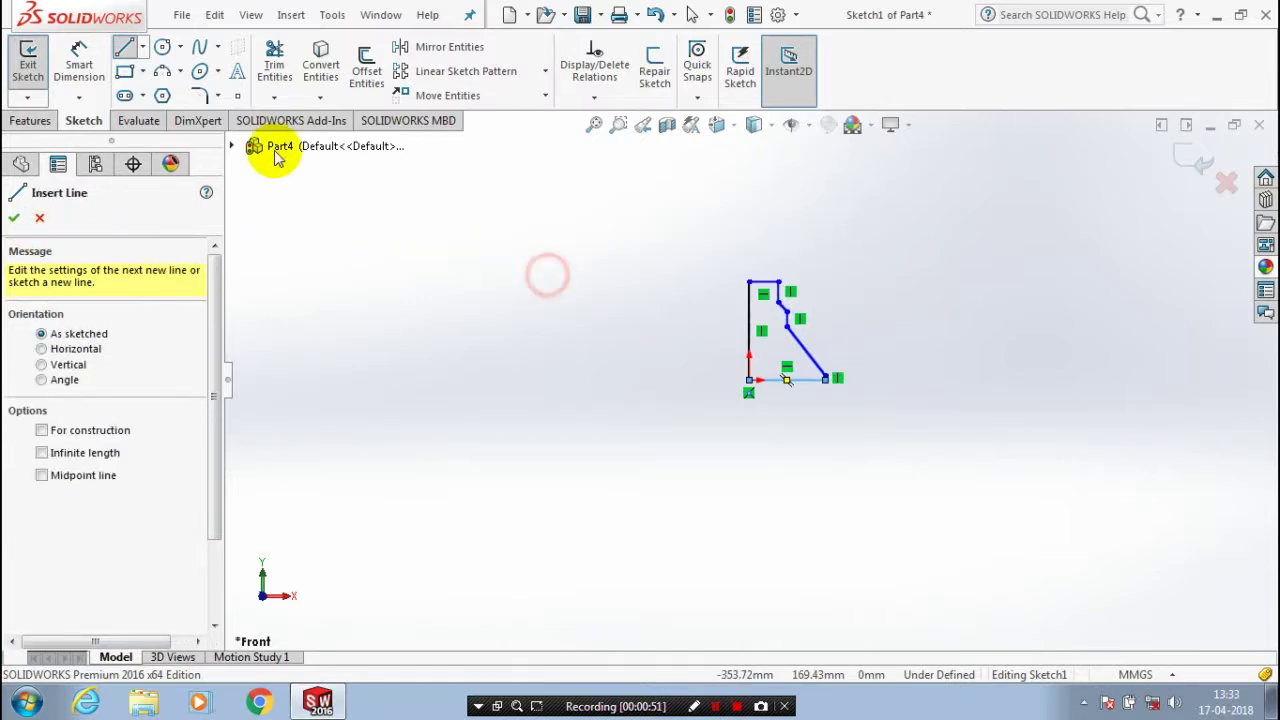
left_click(80, 70)
Dimension the profile's tall left side to 75 mm
left_click(731, 333)
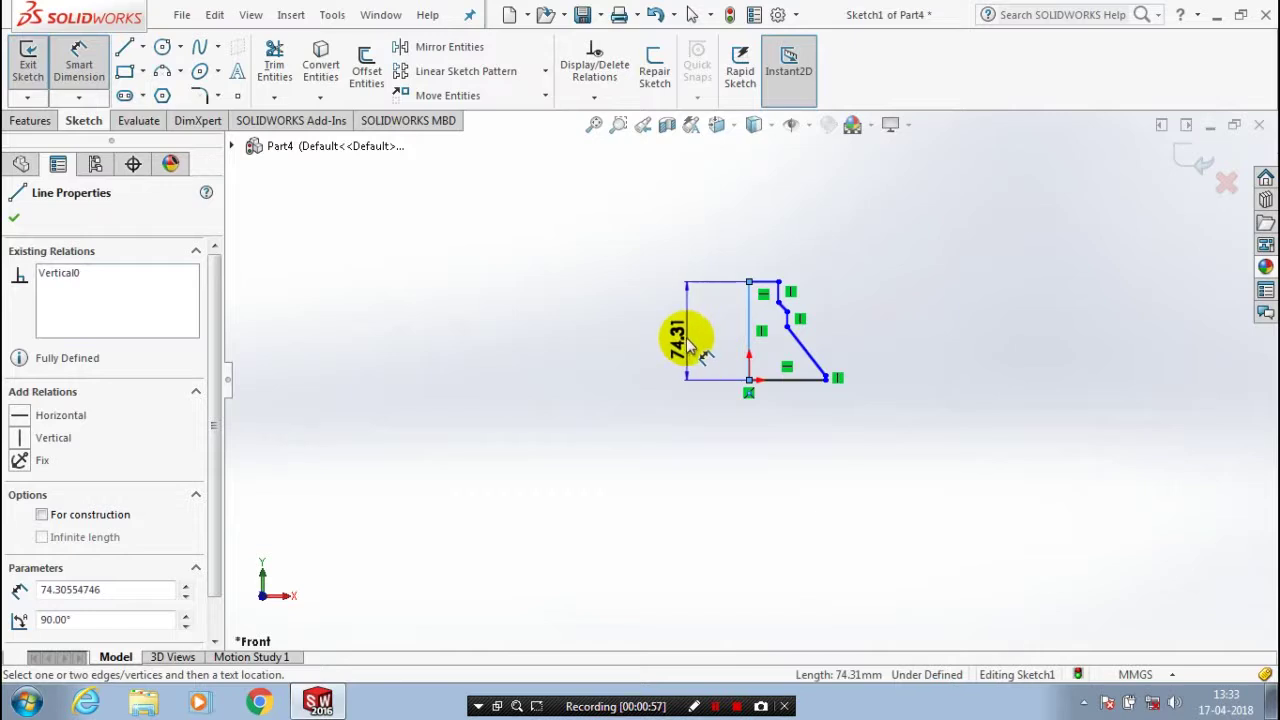
left_click(686, 340)
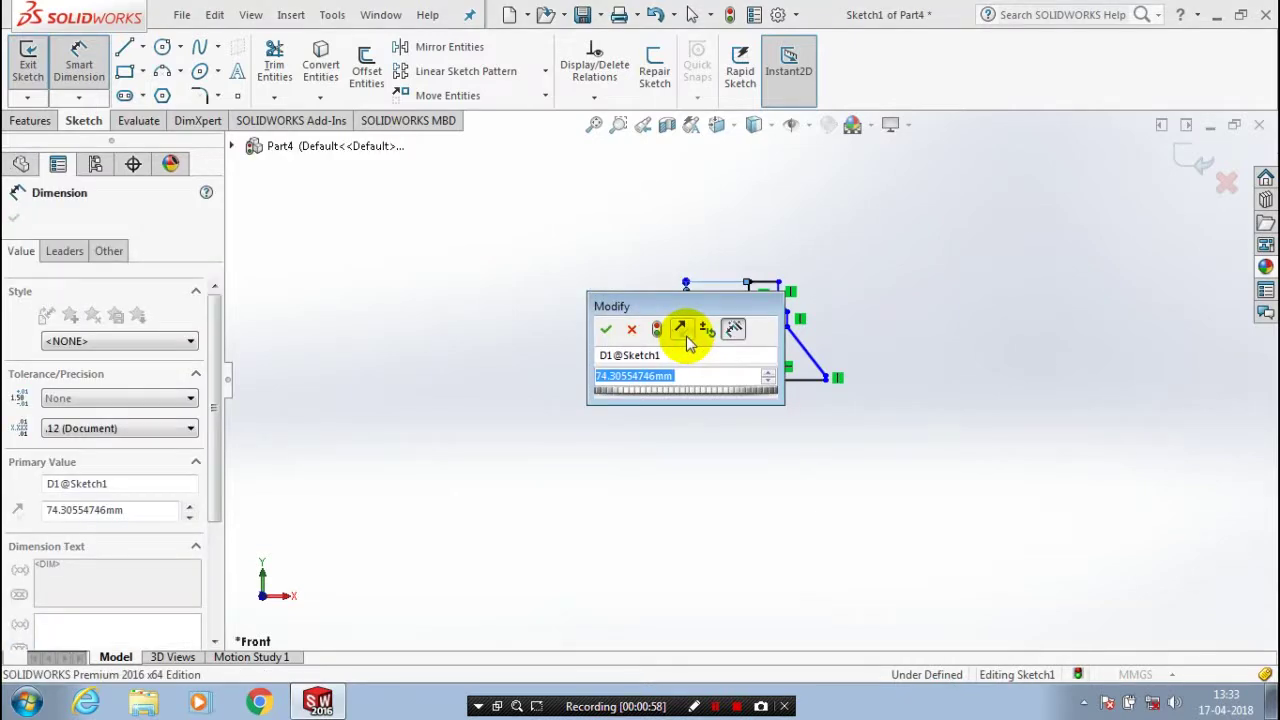
type("75")
key("Return")
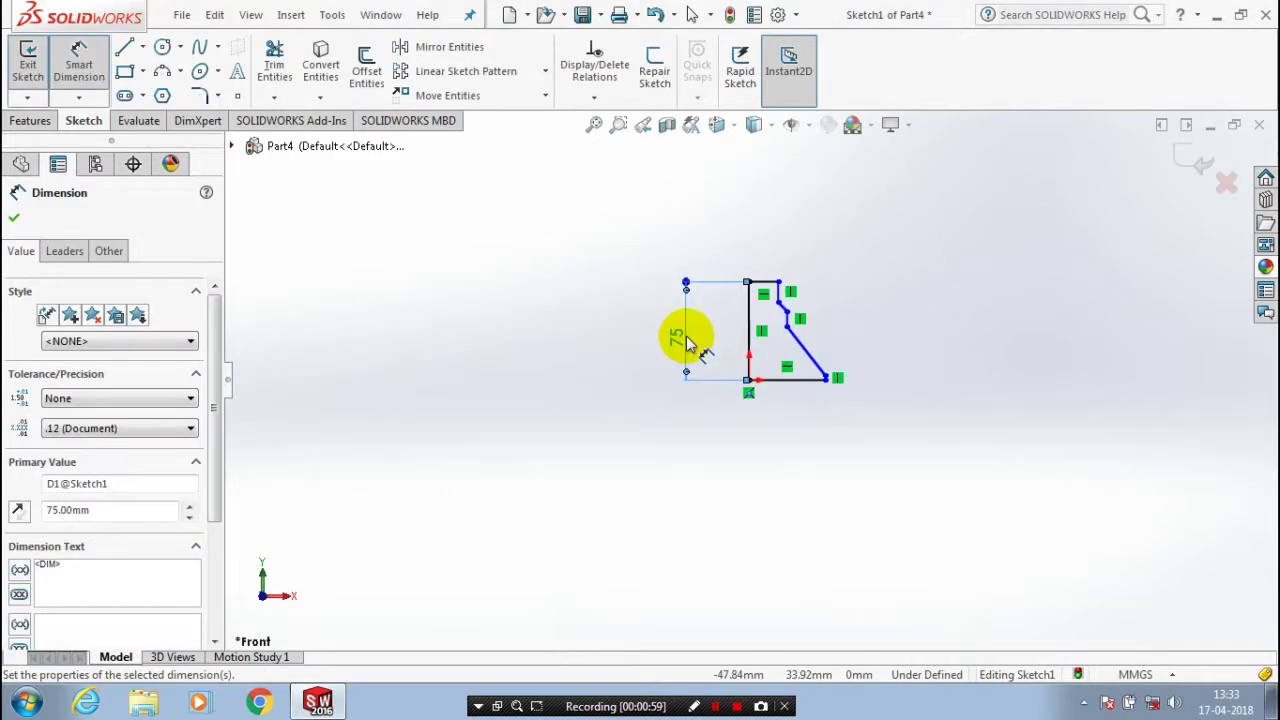
scroll(786, 382, "down", 3)
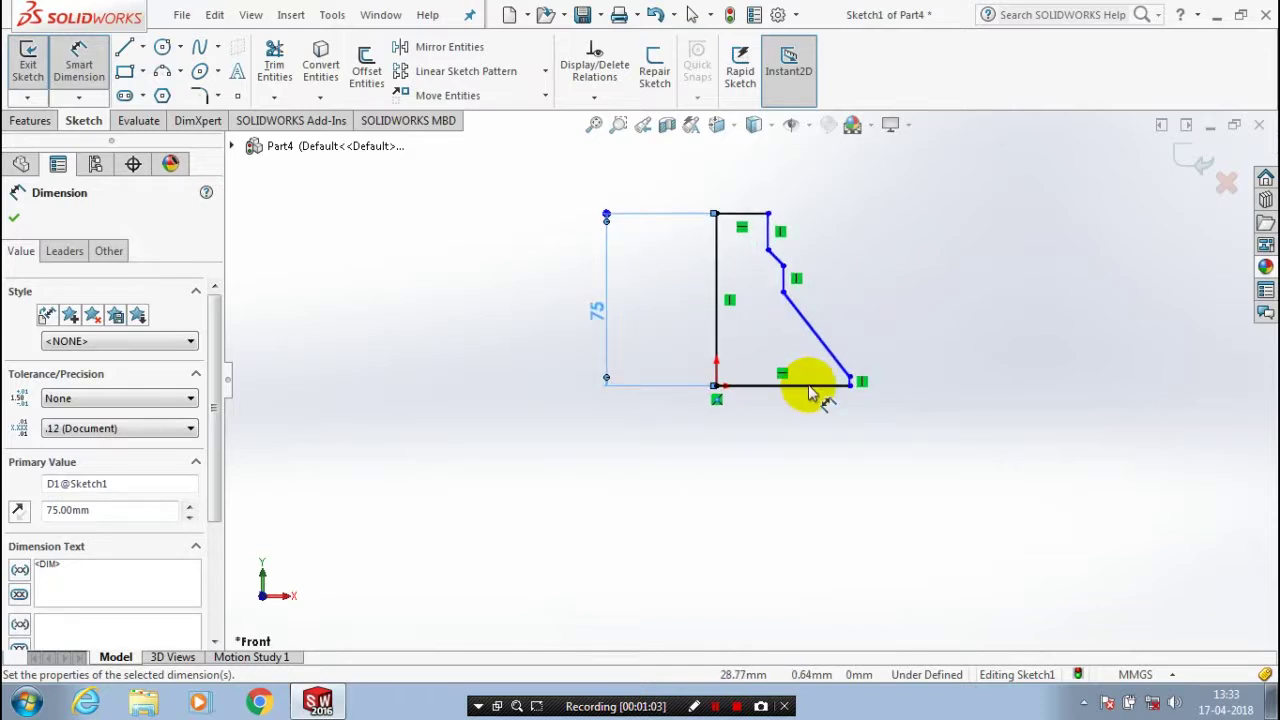
scroll(812, 393, "down", 1)
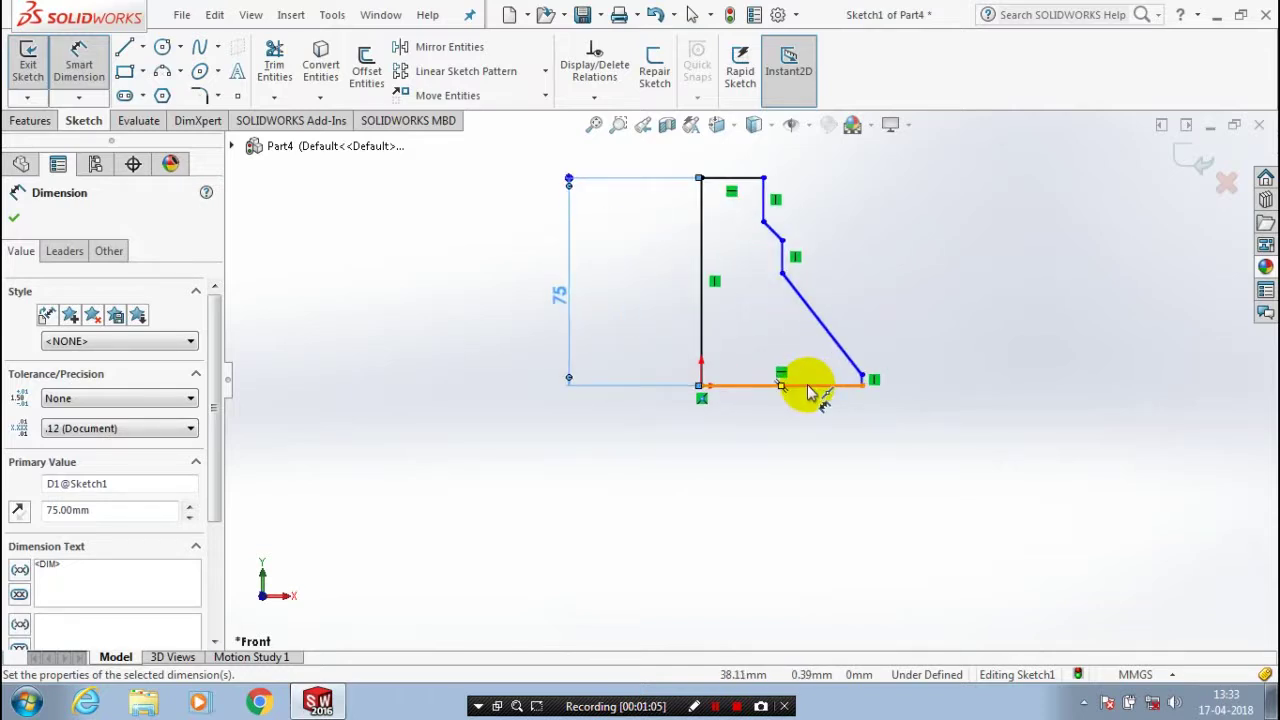
Dimension the base line to 58 mm and exit the sketch
left_click(810, 388)
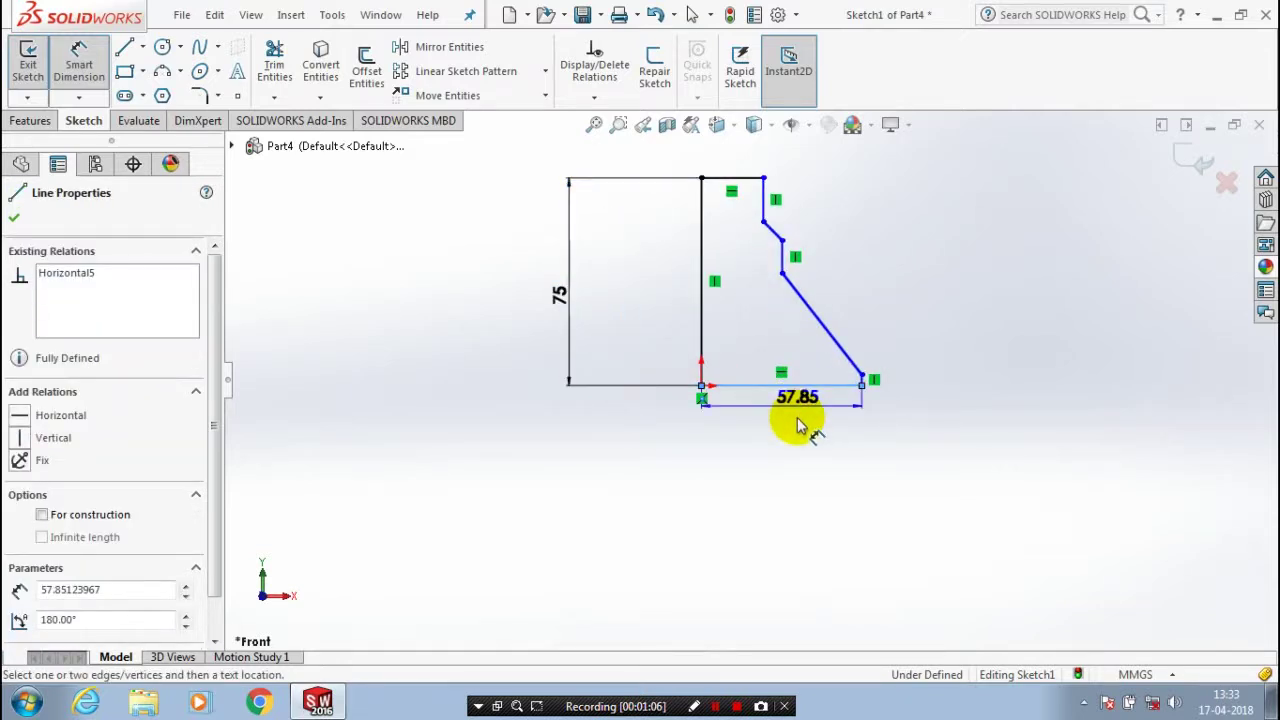
left_click(800, 425)
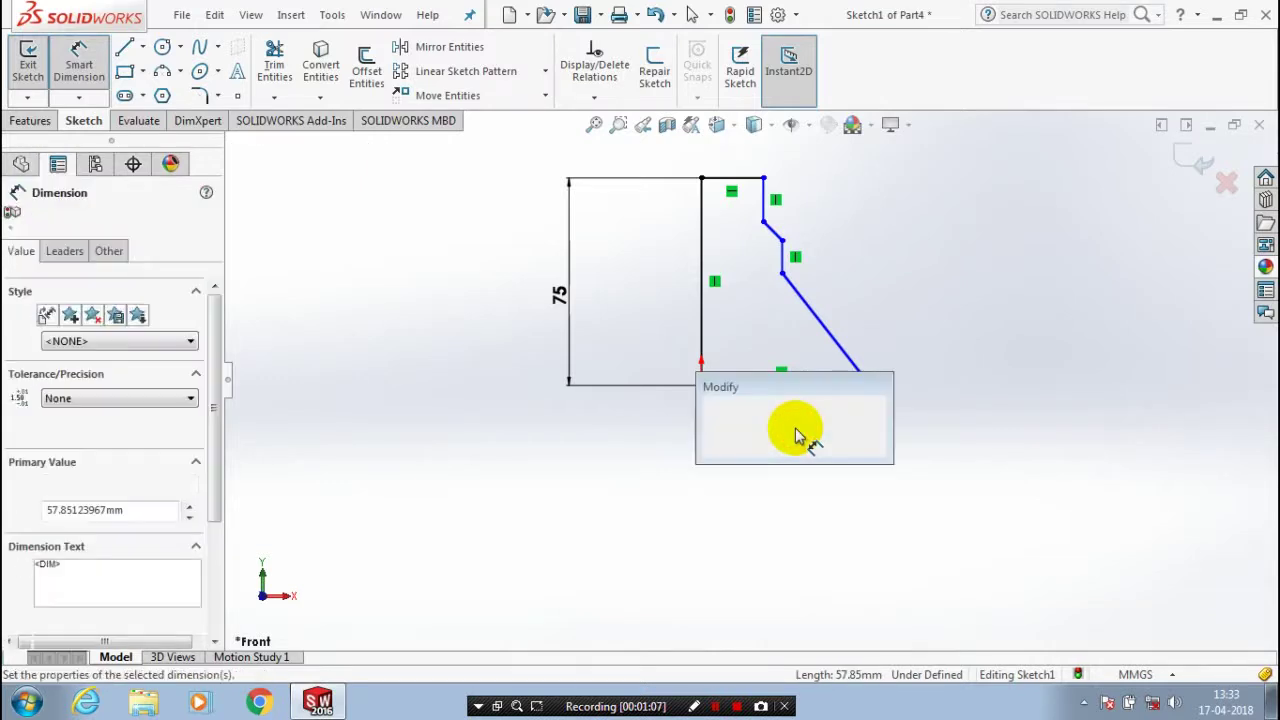
type("58")
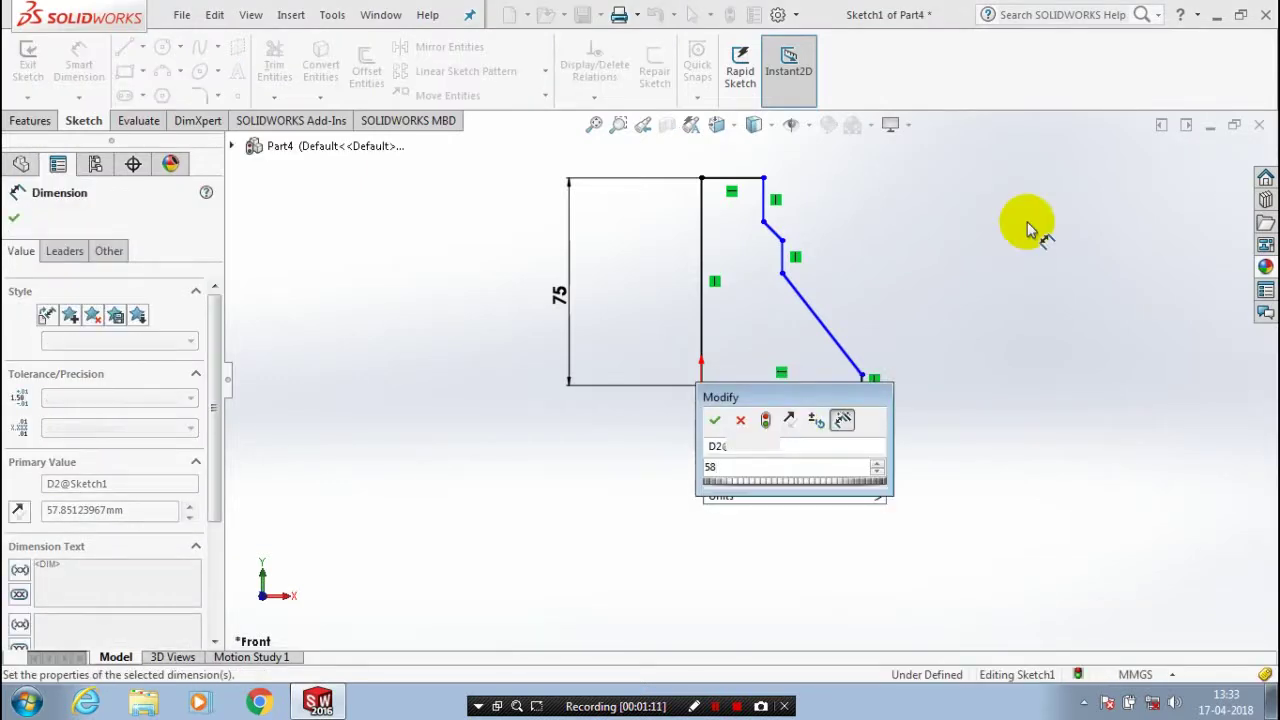
key("Return")
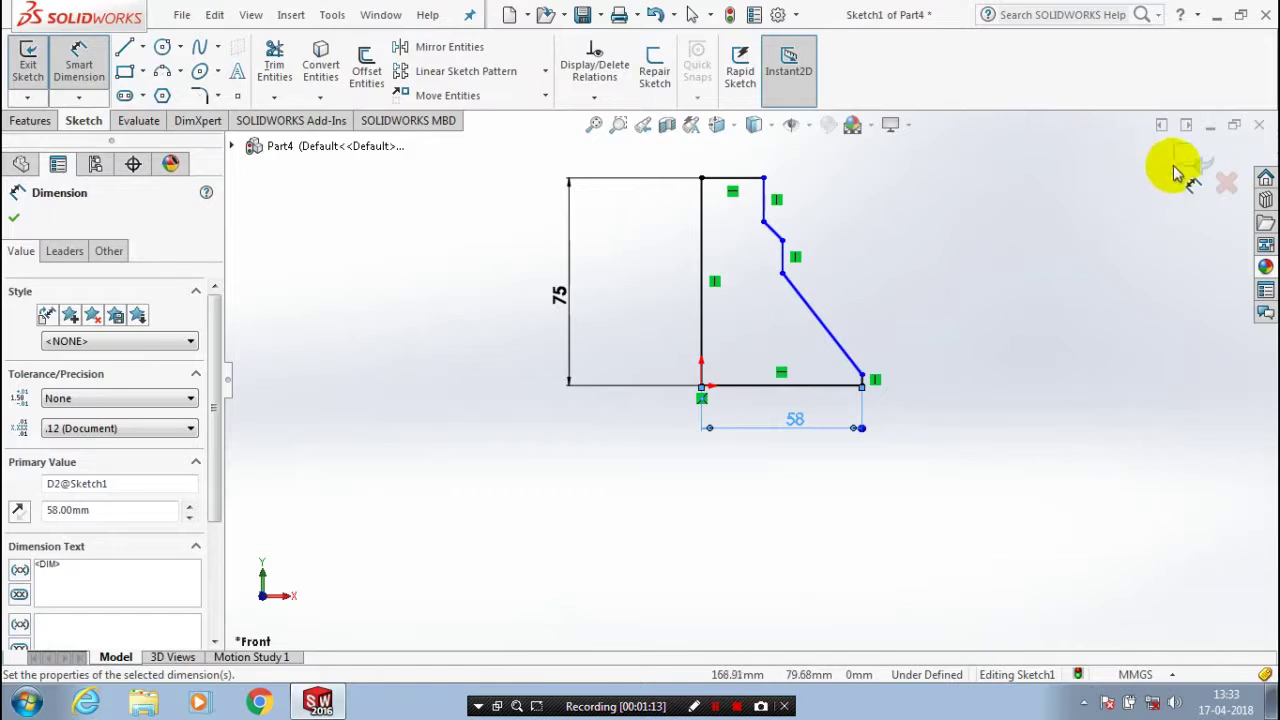
left_click(1186, 162)
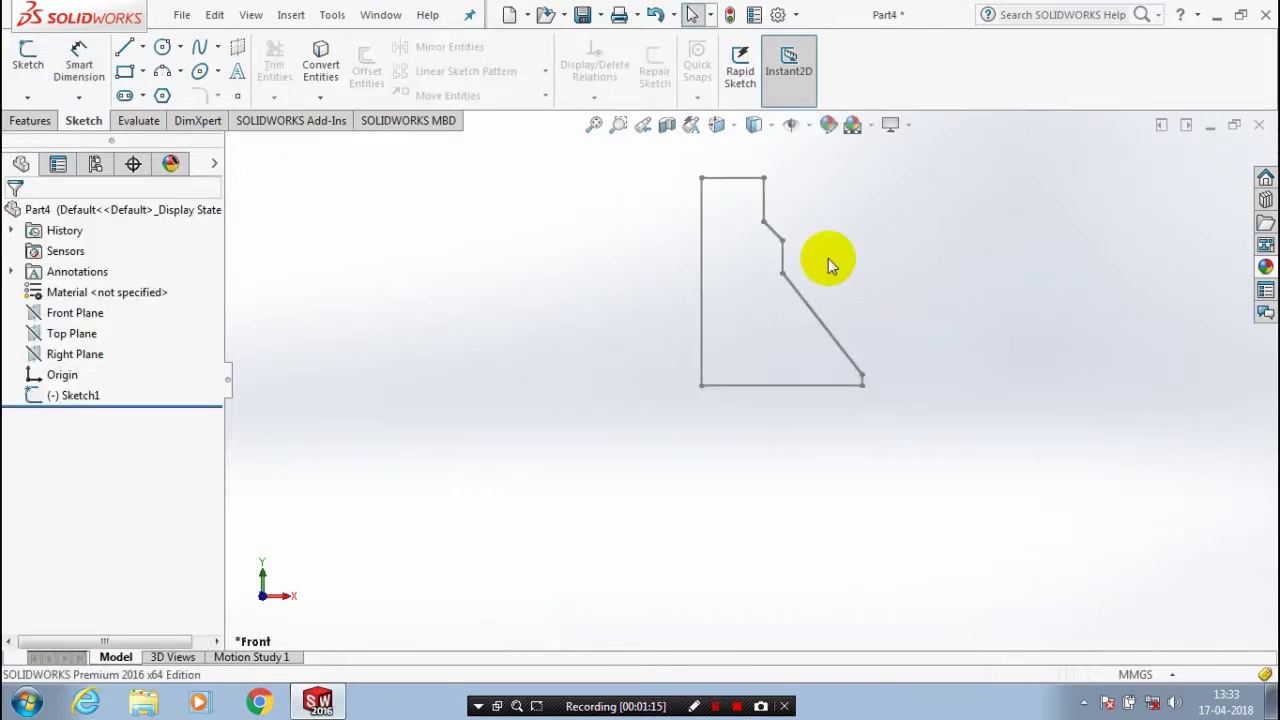
Revolve Sketch1 360° about its left edge into a solid stepped cone
key("f")
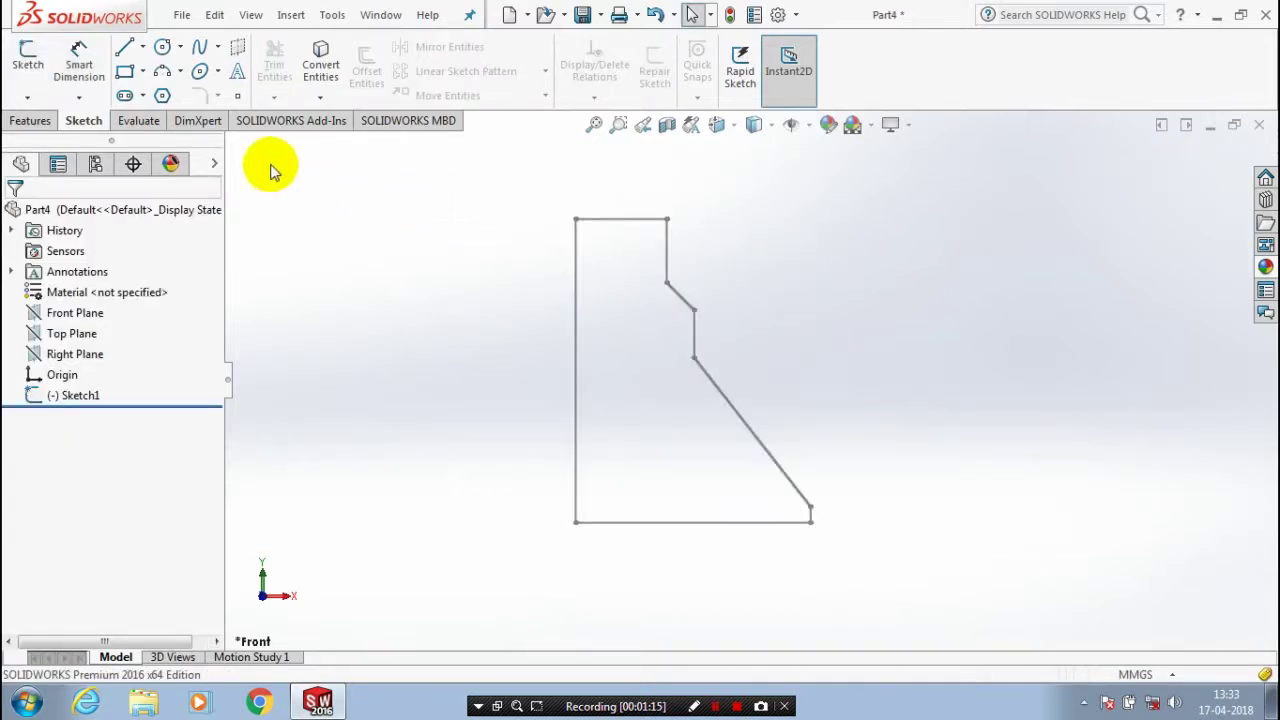
left_click(35, 121)
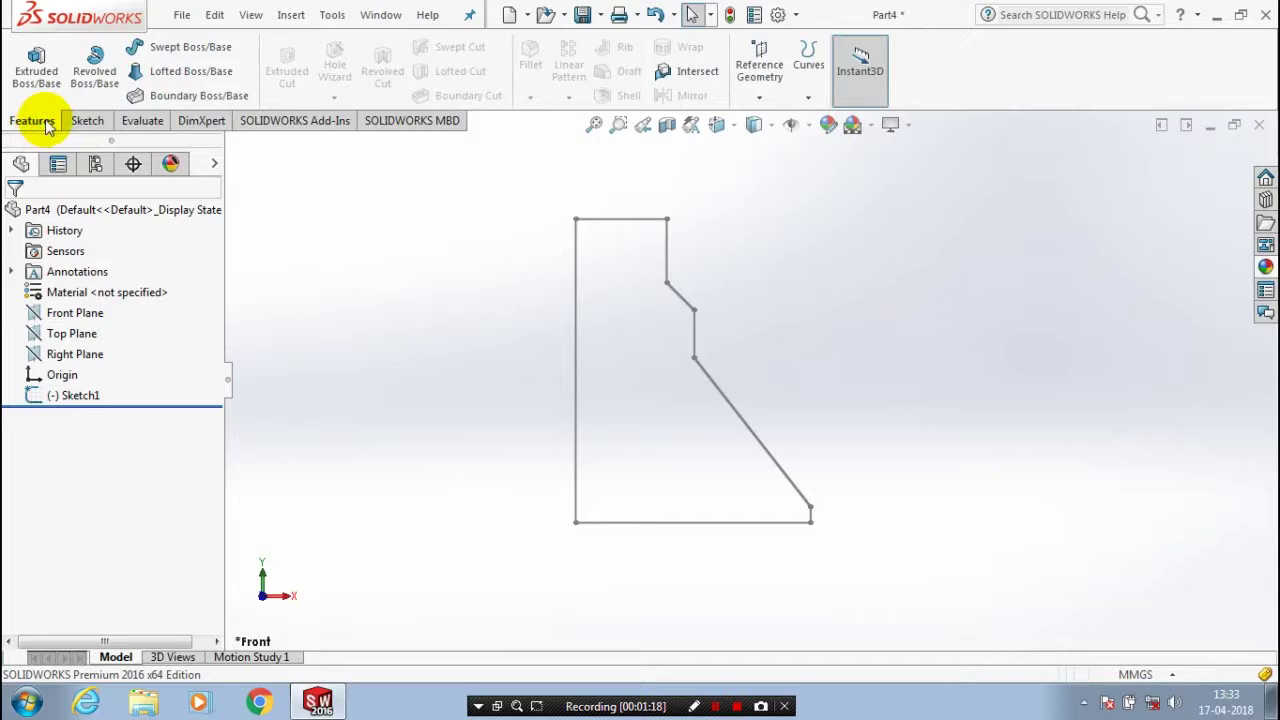
left_click(95, 65)
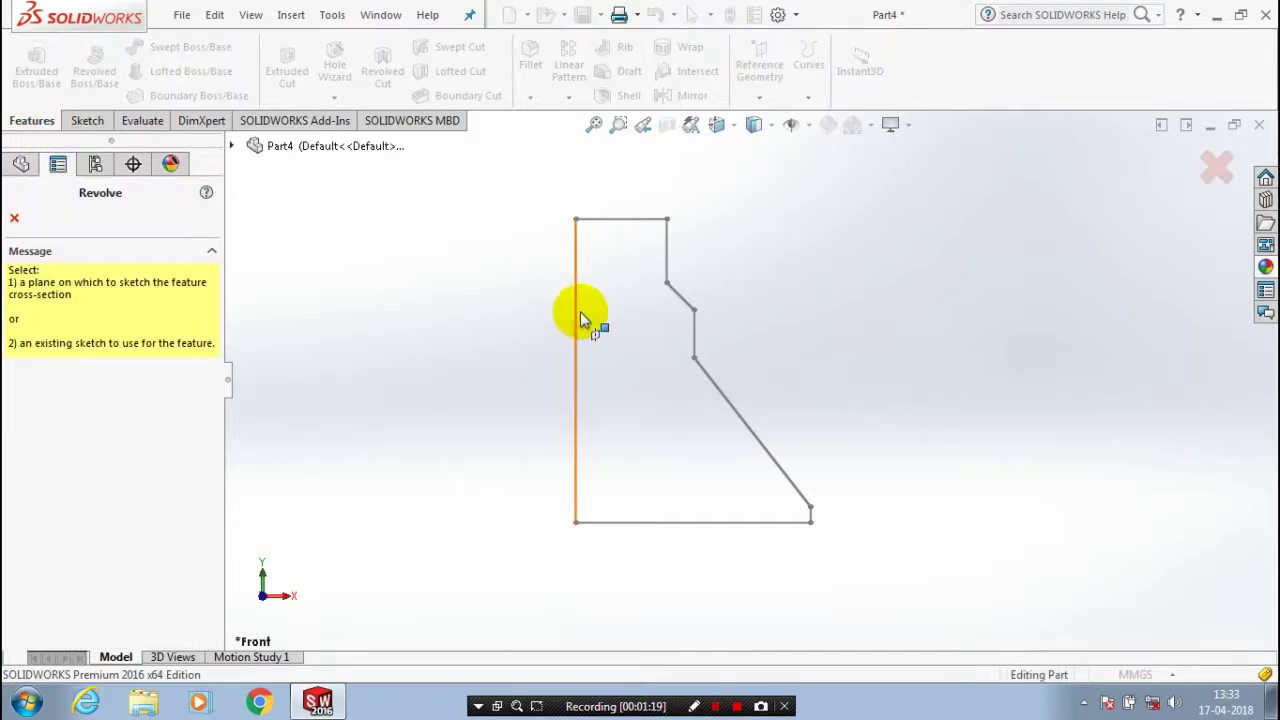
left_click(580, 315)
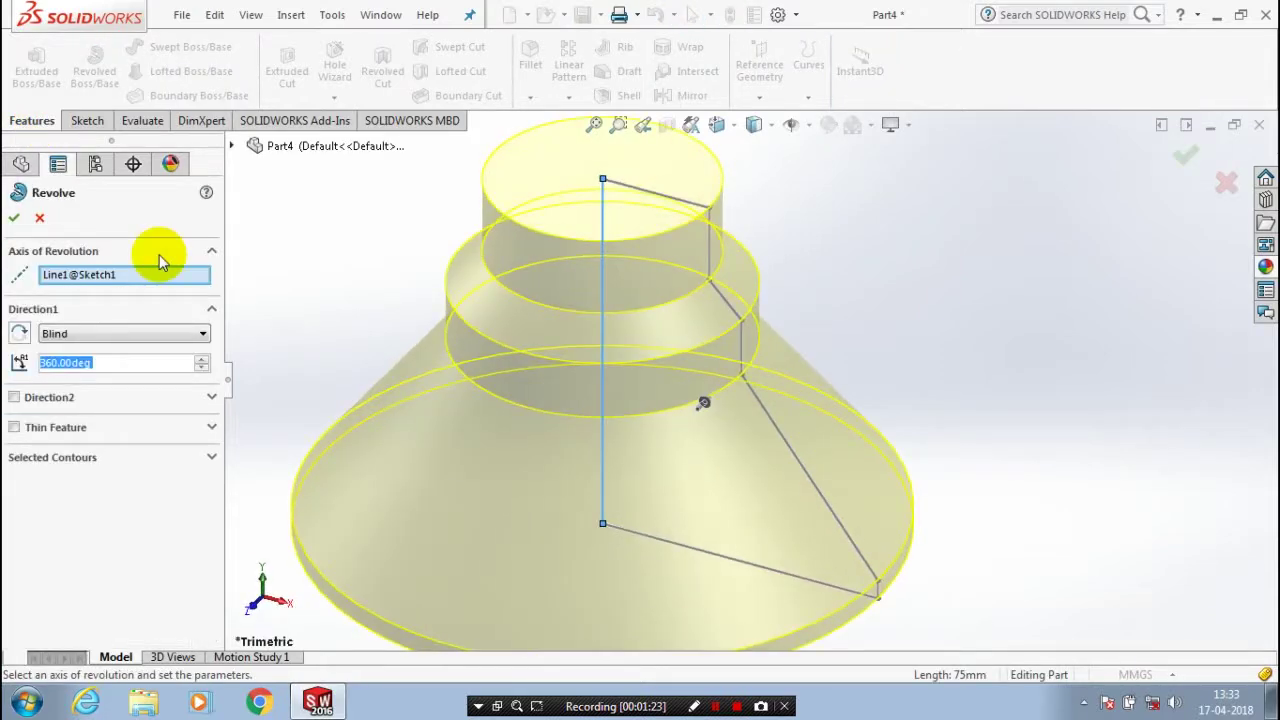
left_click(16, 217)
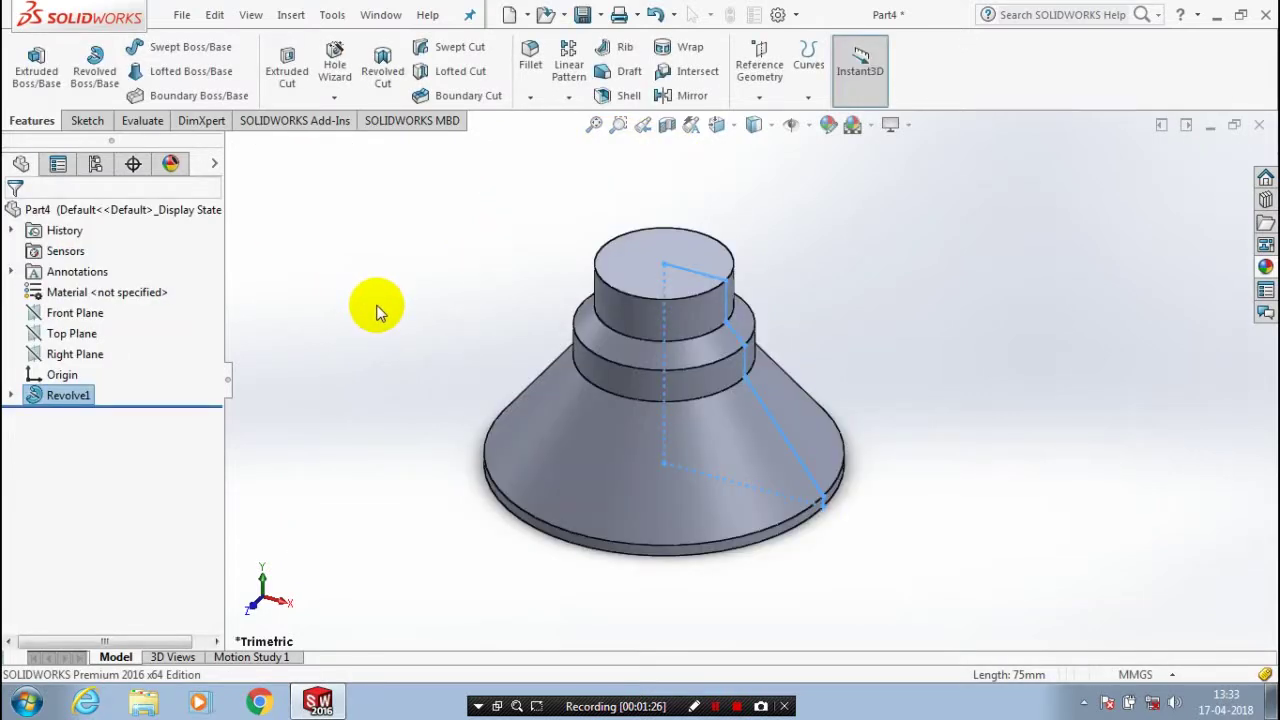
left_click(580, 294)
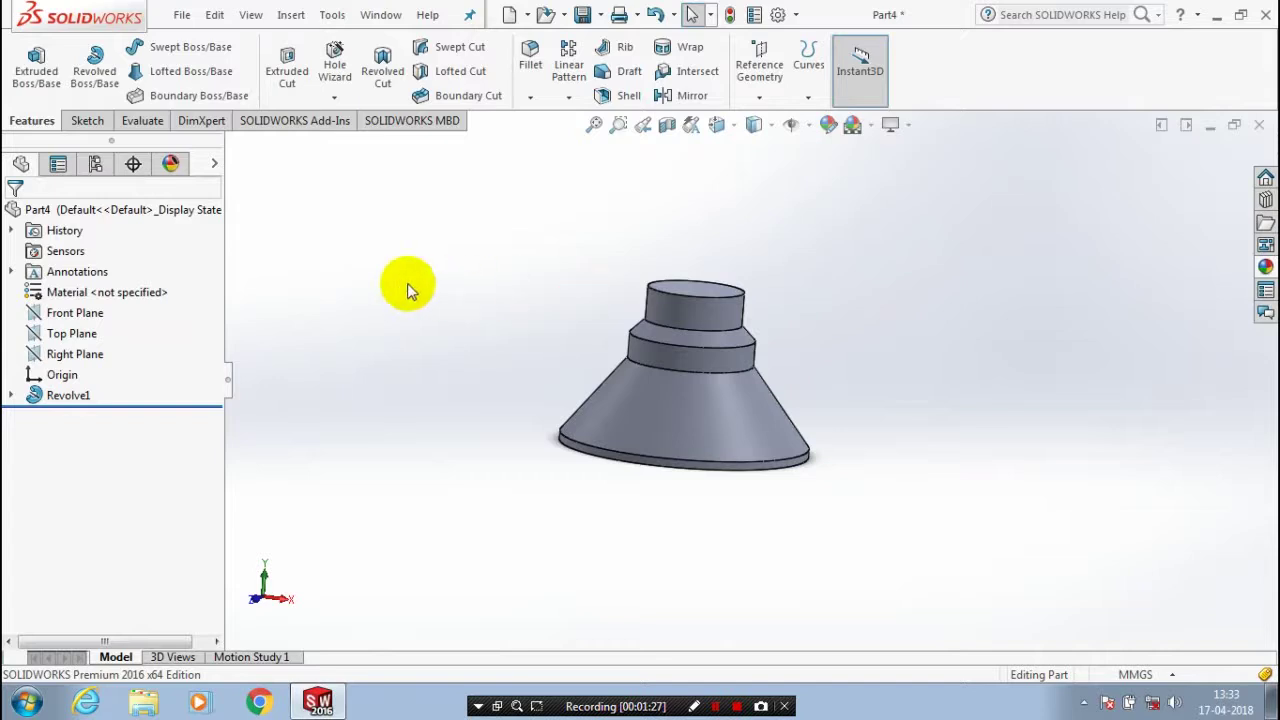
Start a reference plane off the Front Plane with a 28 mm offset
left_click(295, 291)
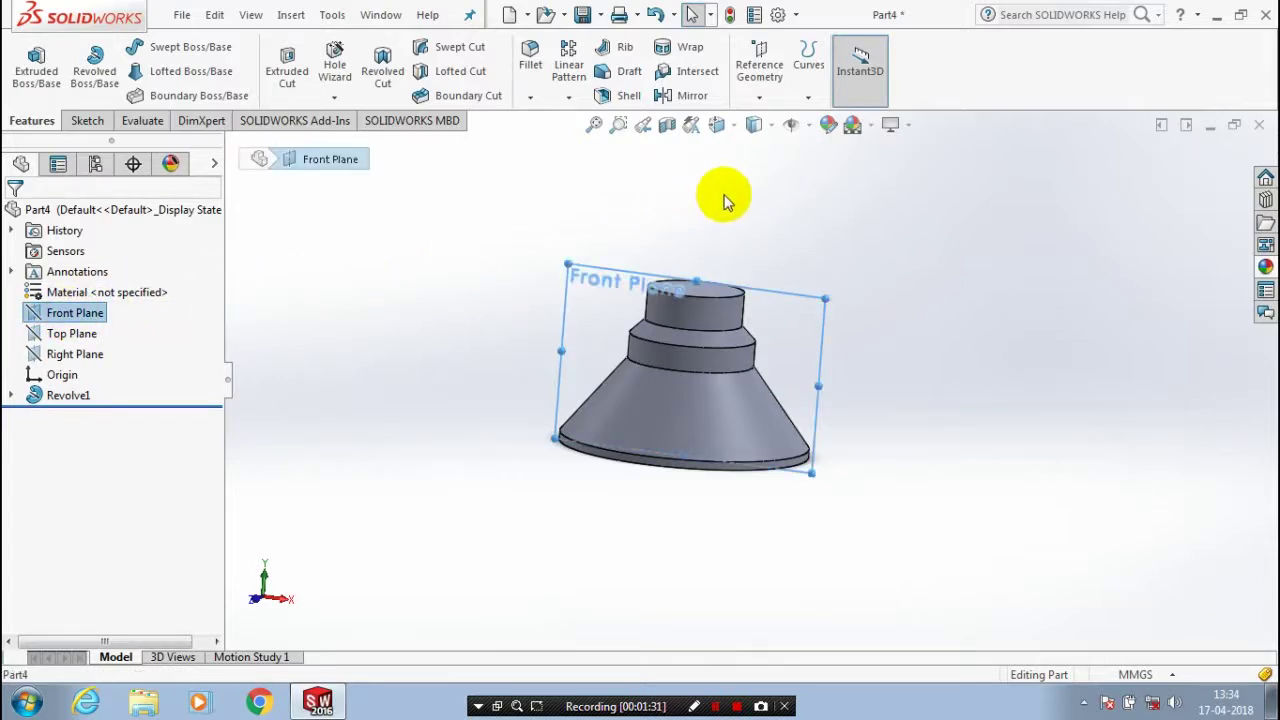
left_click(759, 100)
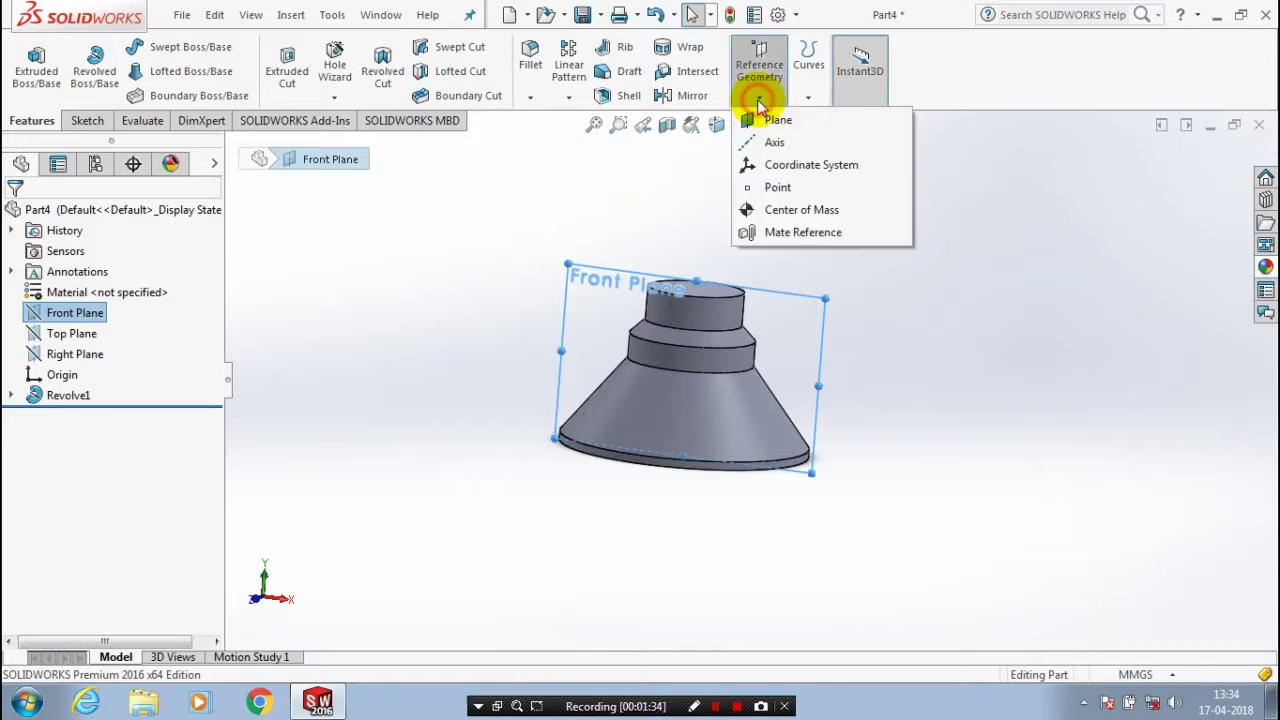
left_click(778, 119)
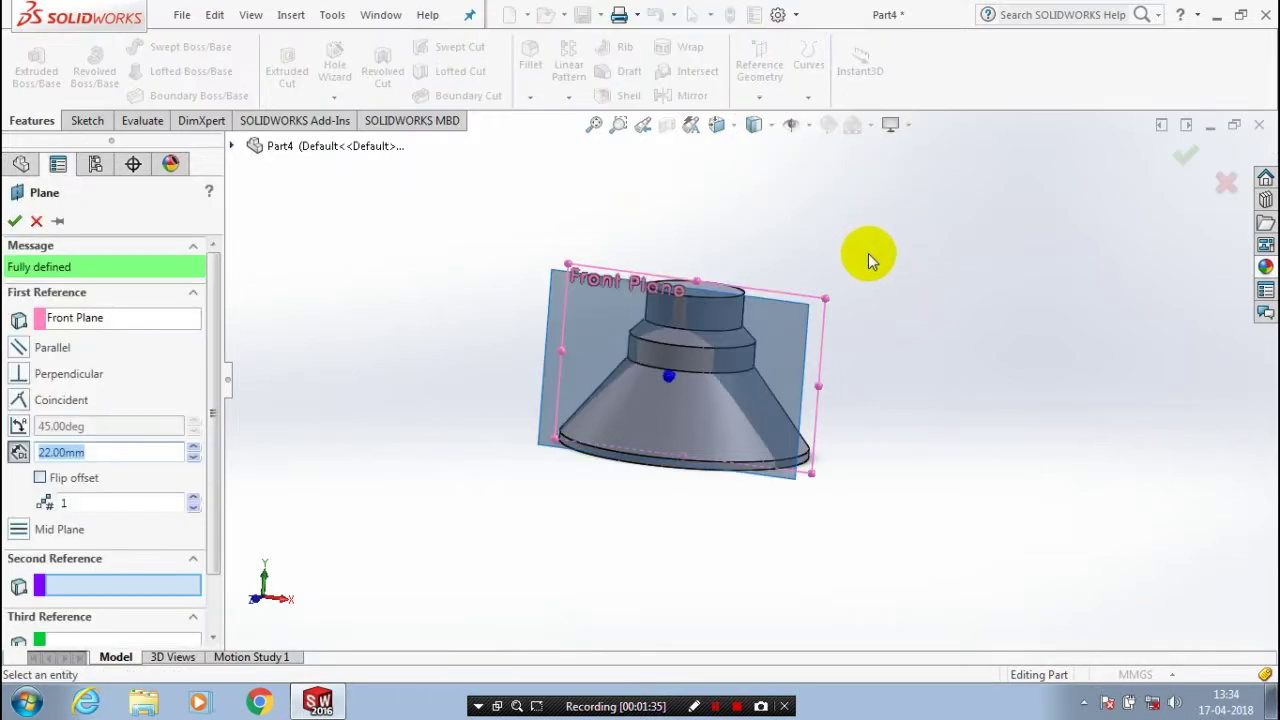
mouse_move(909, 280)
middle_mouse_down()
mouse_move(844, 313)
mouse_move(389, 329)
mouse_move(340, 352)
middle_mouse_up()
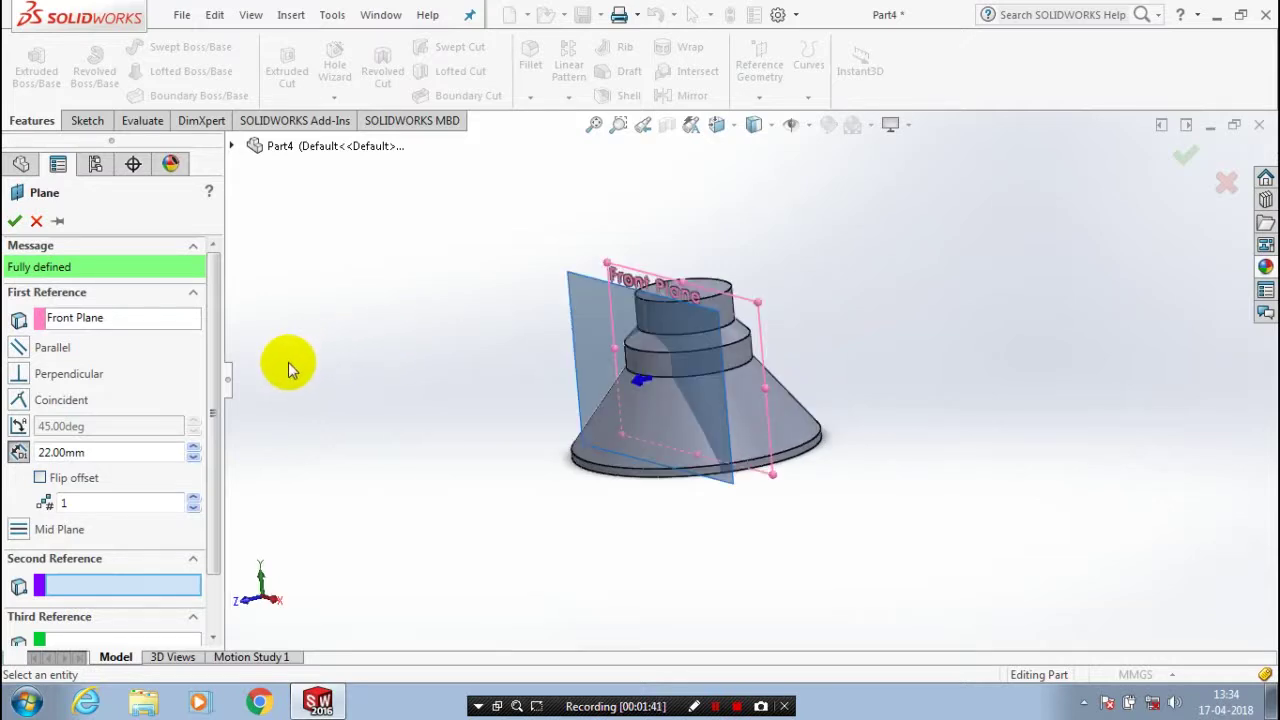
left_click_drag(158, 450, 10, 455)
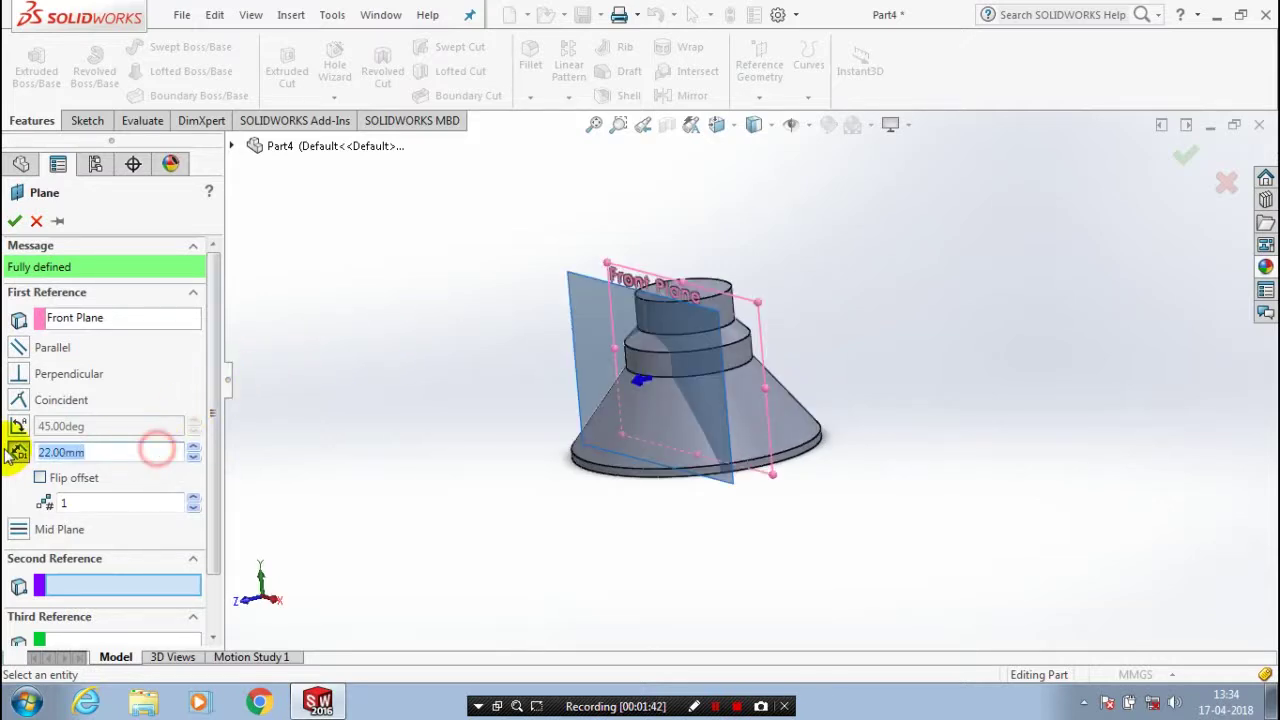
type("28")
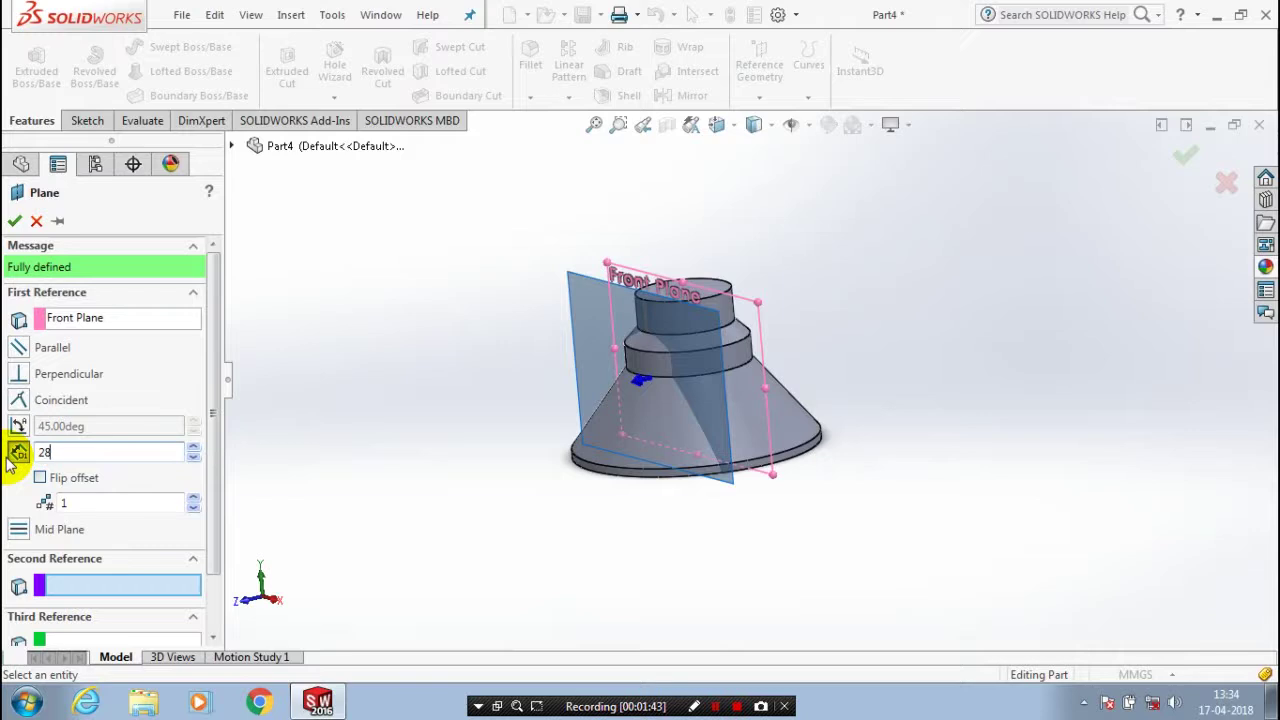
key("Return")
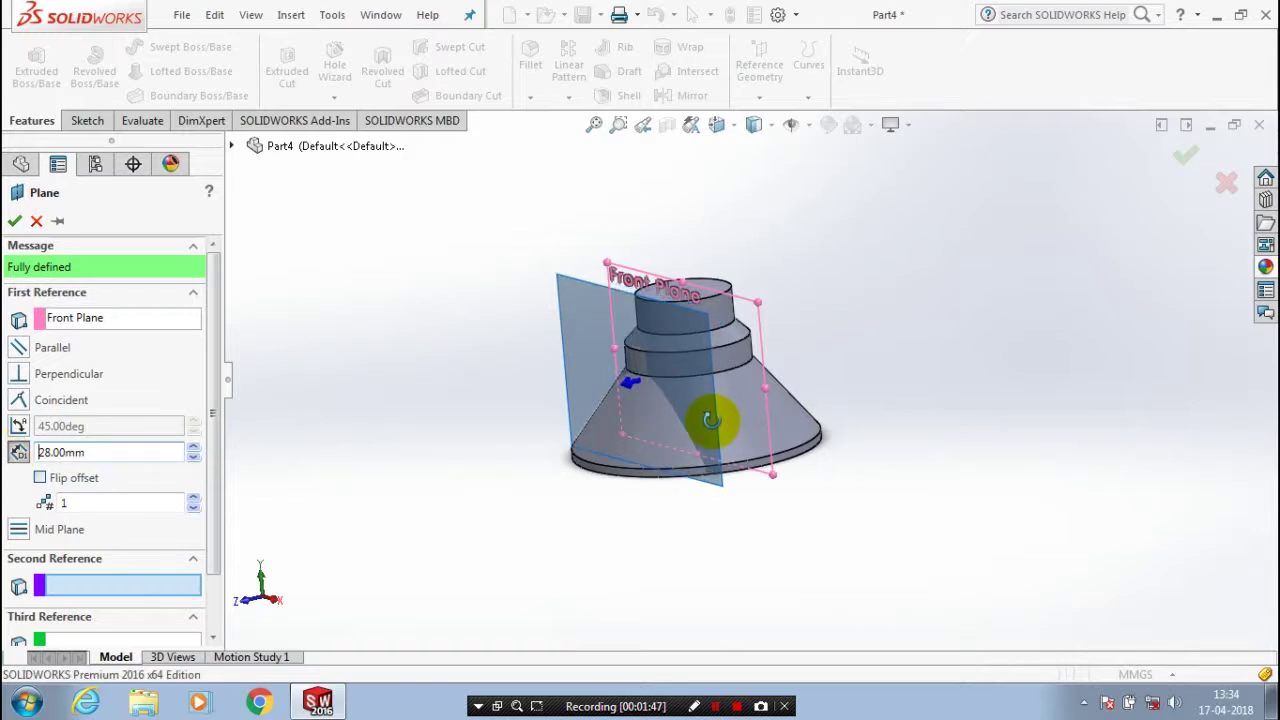
Change the plane offset to 32 mm and create Plane1
mouse_move(710, 420)
middle_mouse_down()
mouse_move(700, 371)
mouse_move(686, 506)
mouse_move(751, 608)
mouse_move(352, 394)
middle_mouse_up()
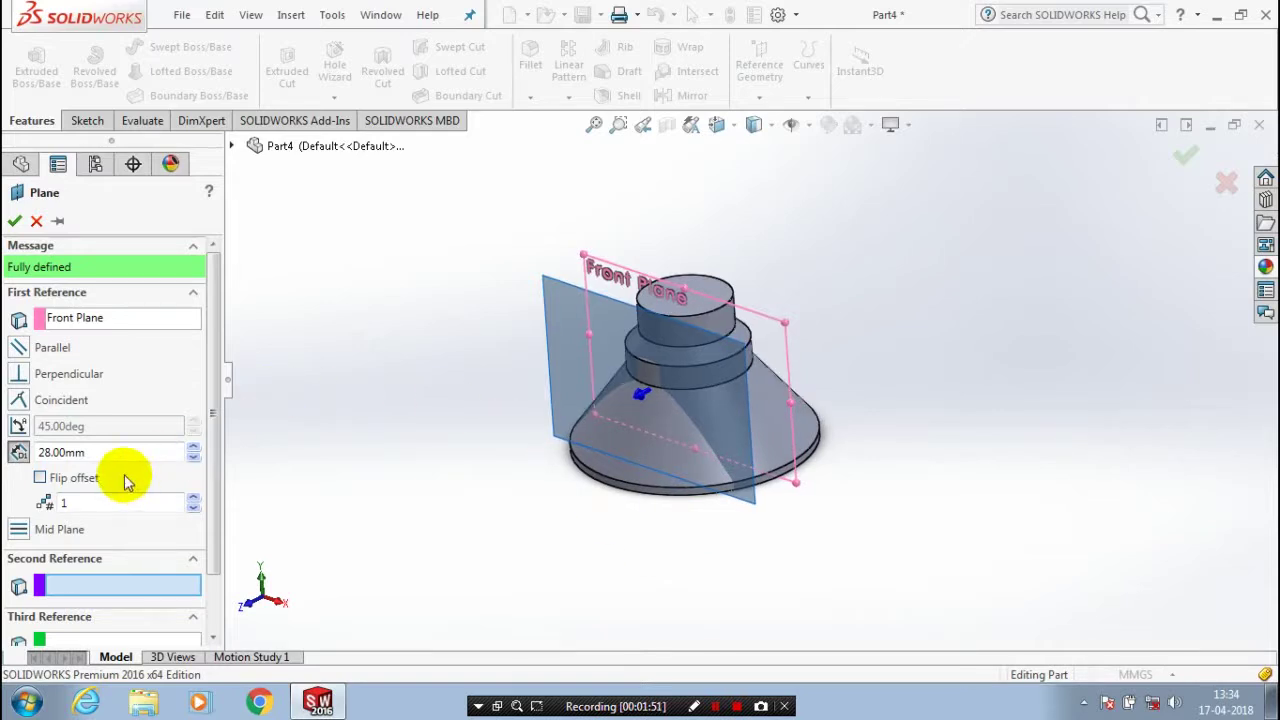
left_click(100, 452)
double_click(85, 455)
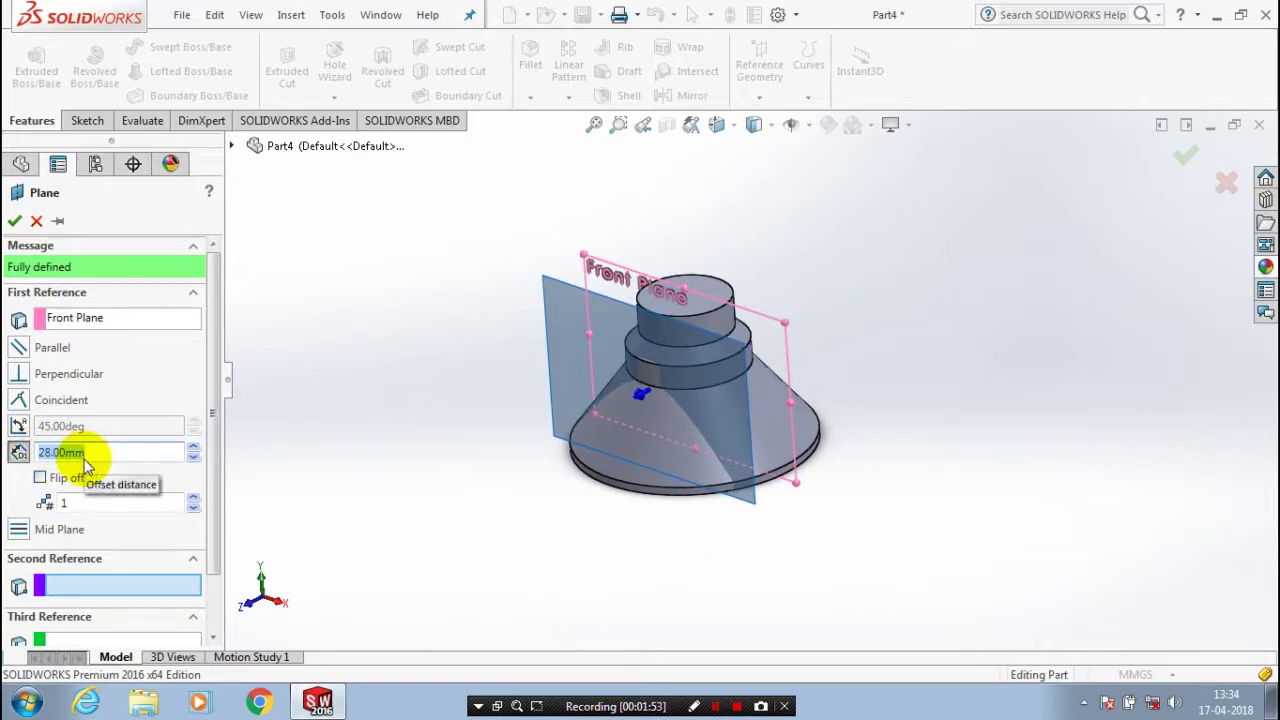
type("32")
key("Return")
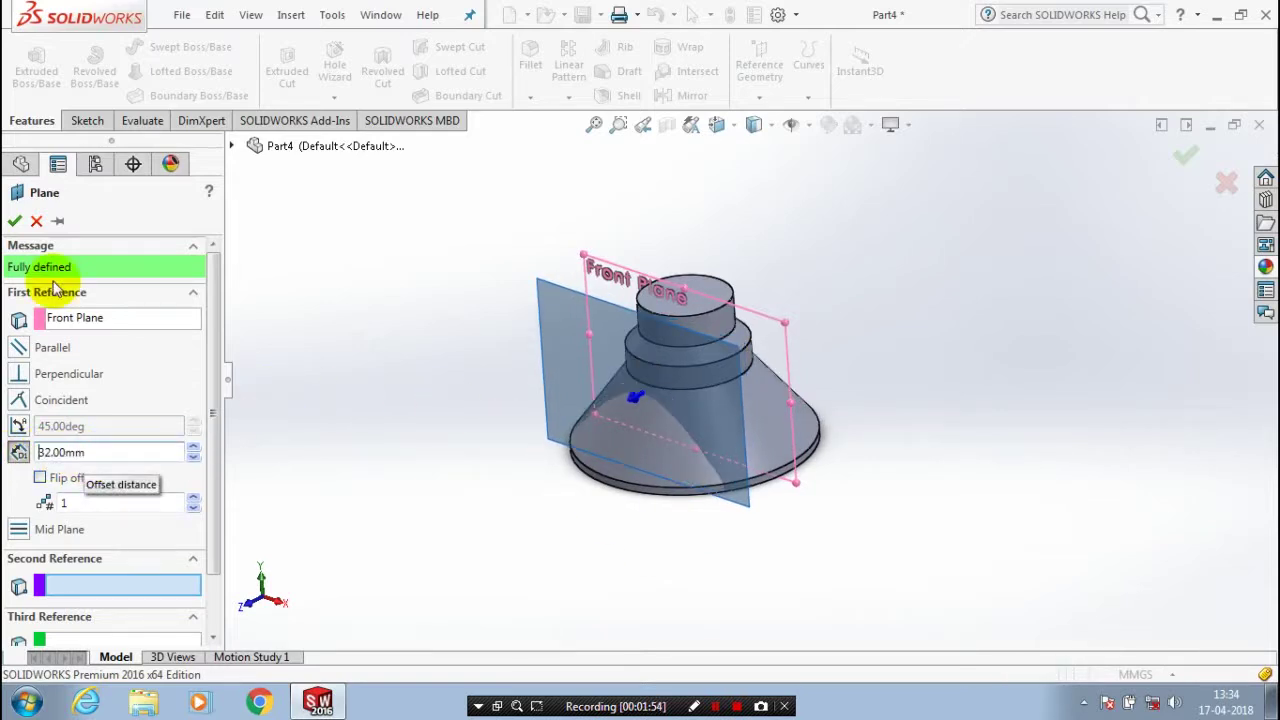
left_click(14, 220)
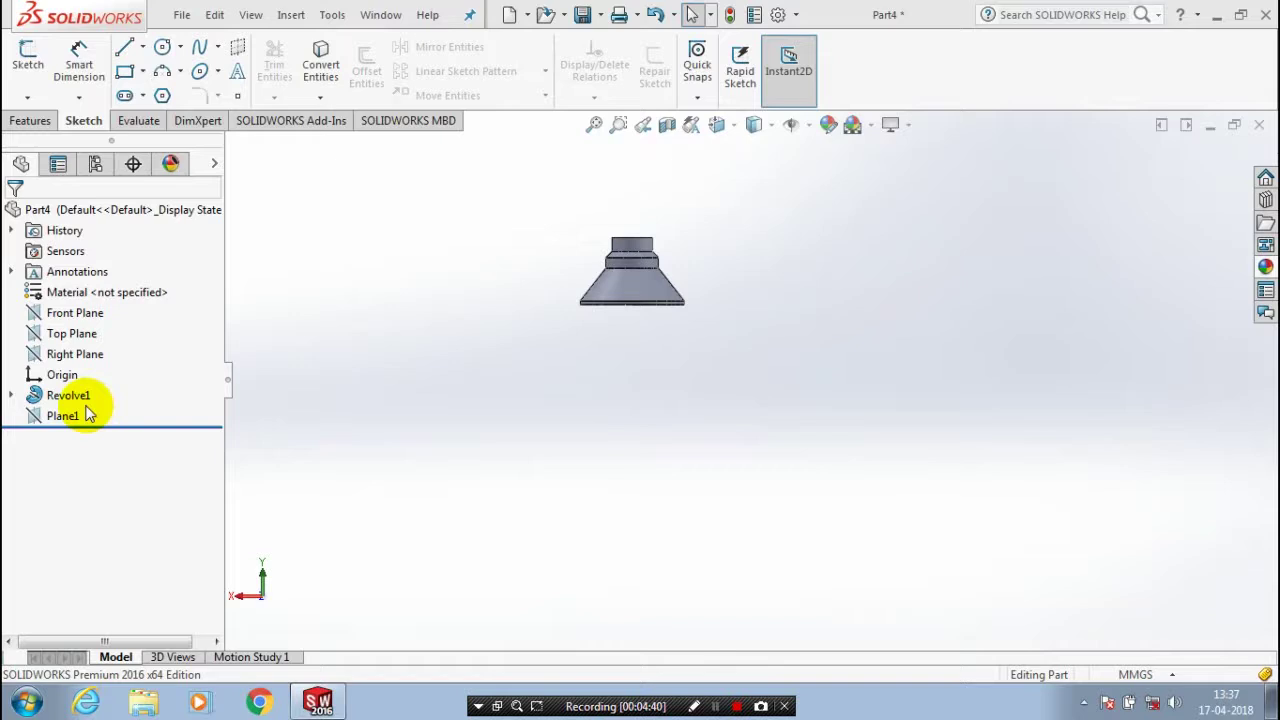
Open a new sketch on Plane1
left_click(63, 417)
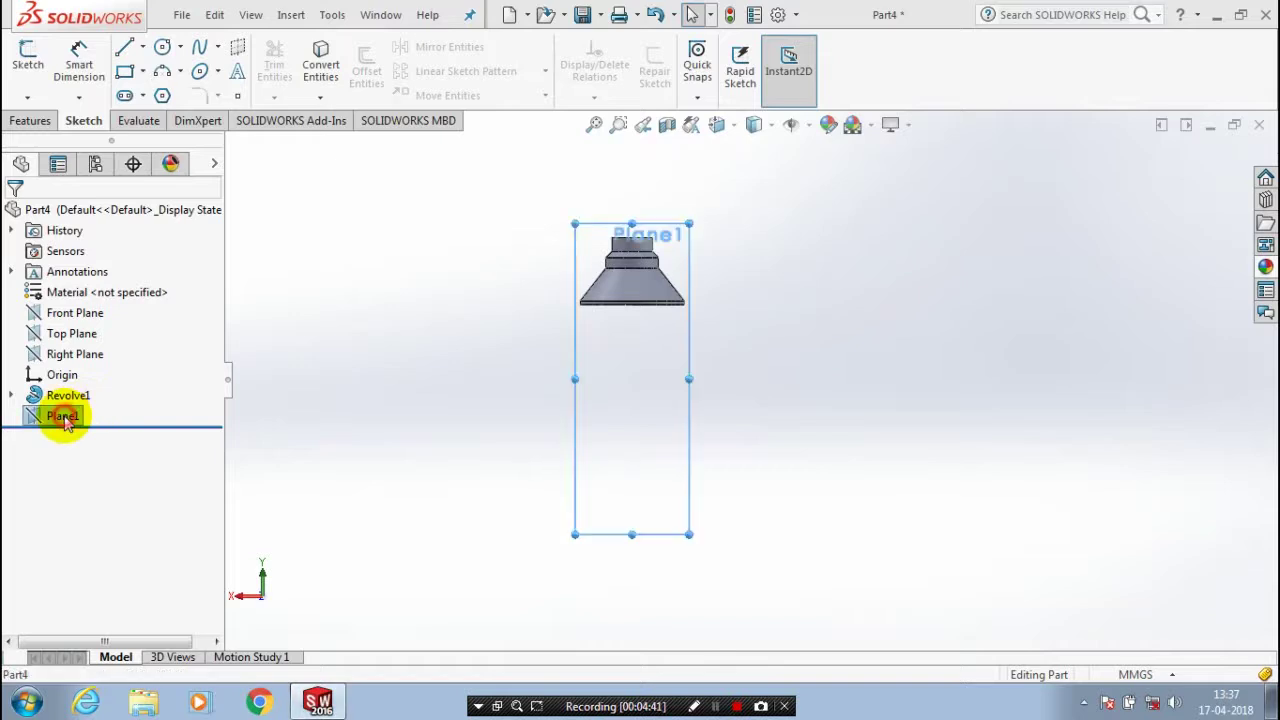
right_click(63, 417)
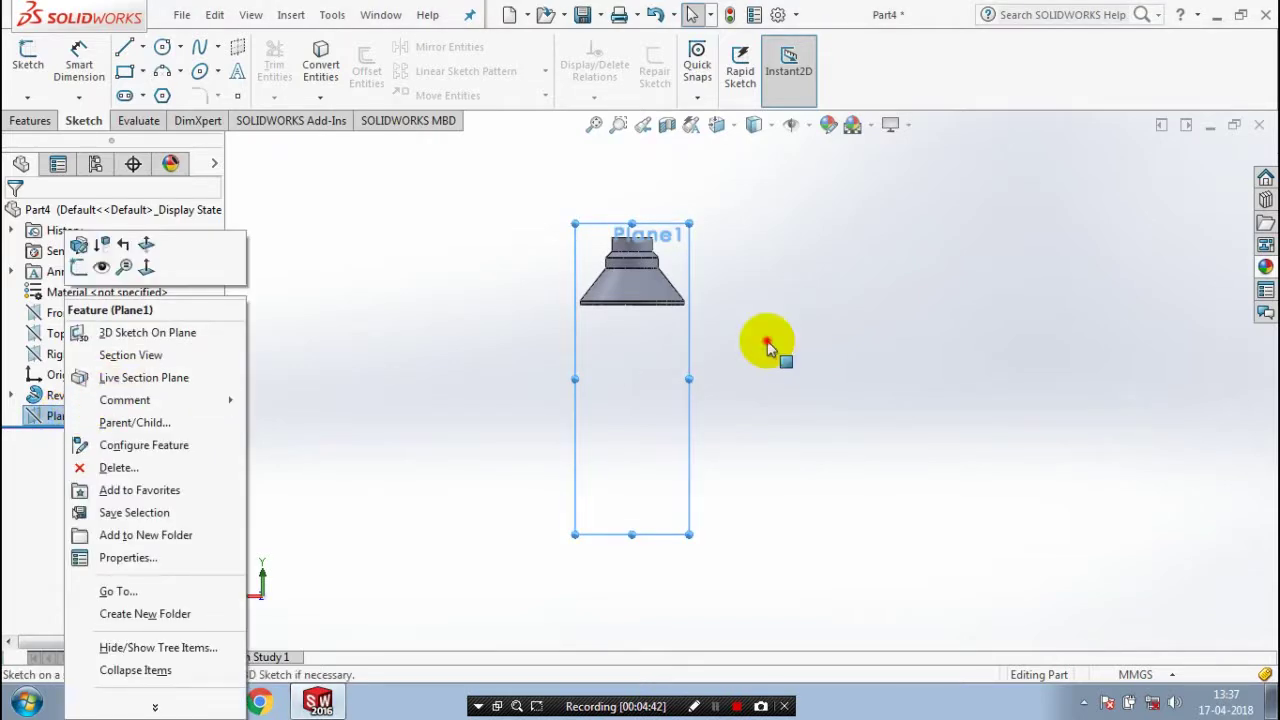
scroll(834, 371, "down", 2)
scroll(900, 491, "down", 2)
scroll(900, 491, "up", 3)
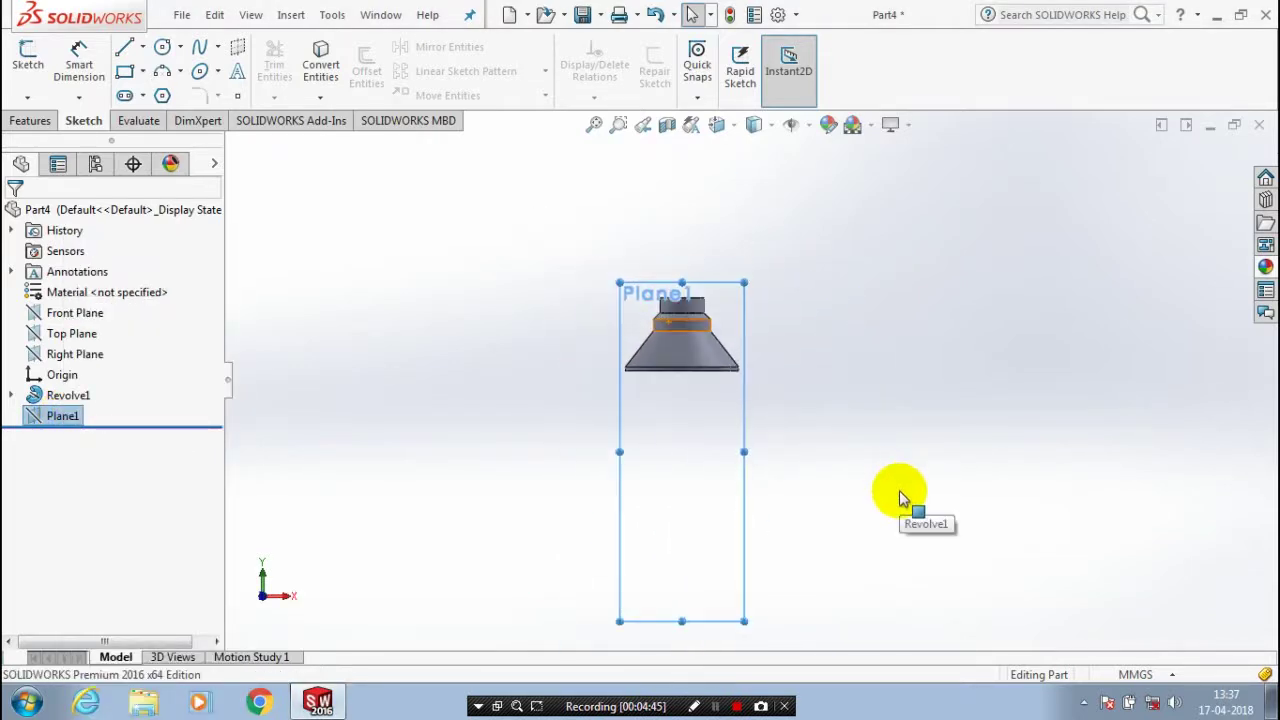
scroll(885, 510, "down", 1)
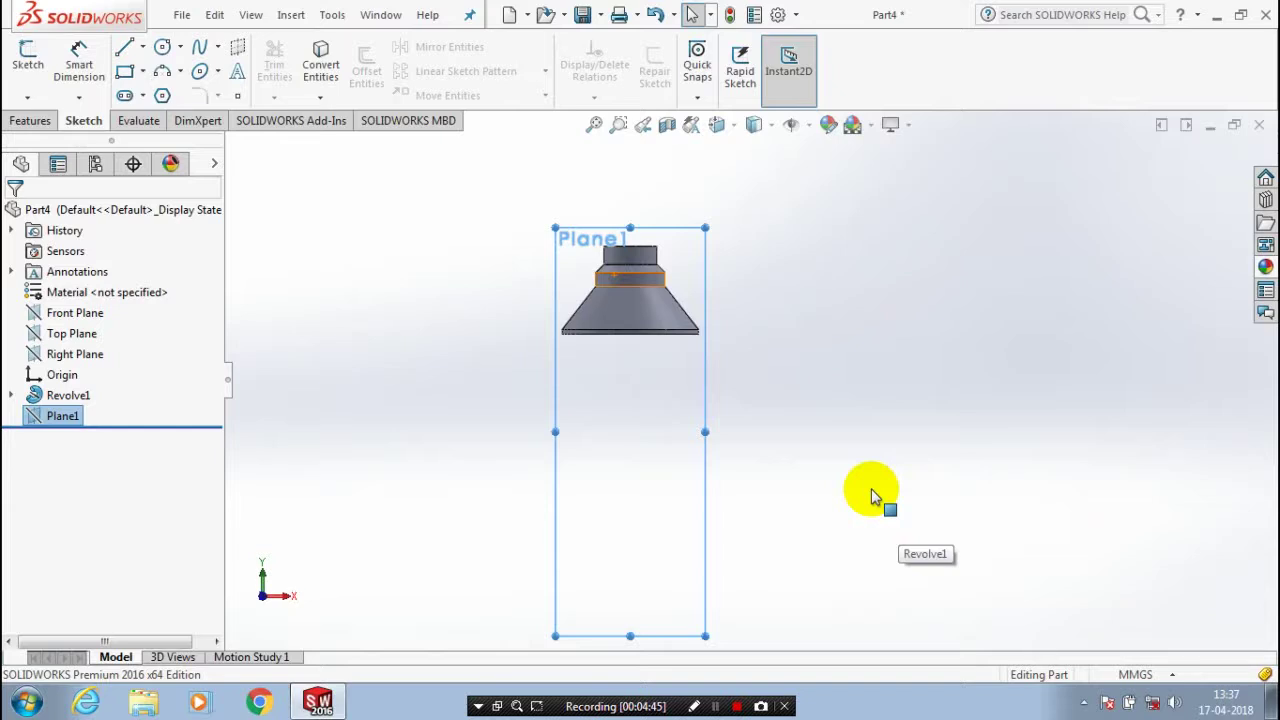
Draw a tall corner rectangle hanging down from the cap's base
left_click(142, 71)
left_click(140, 93)
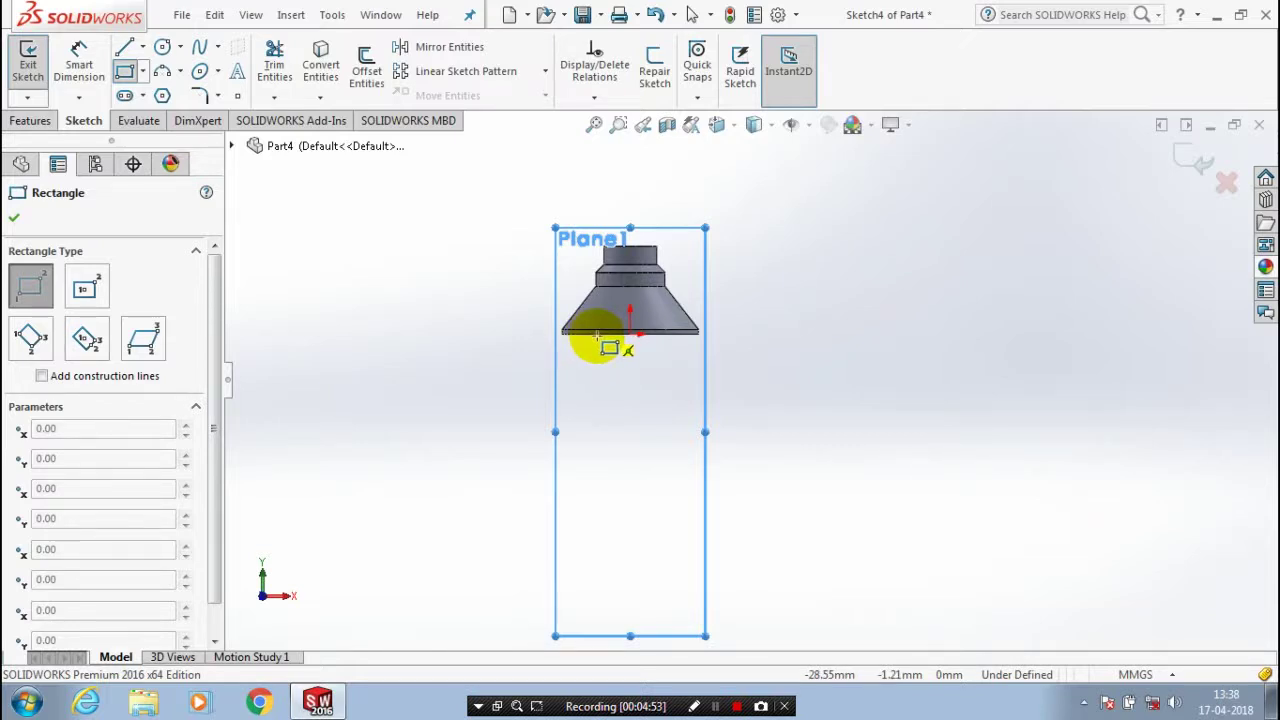
left_click(597, 335)
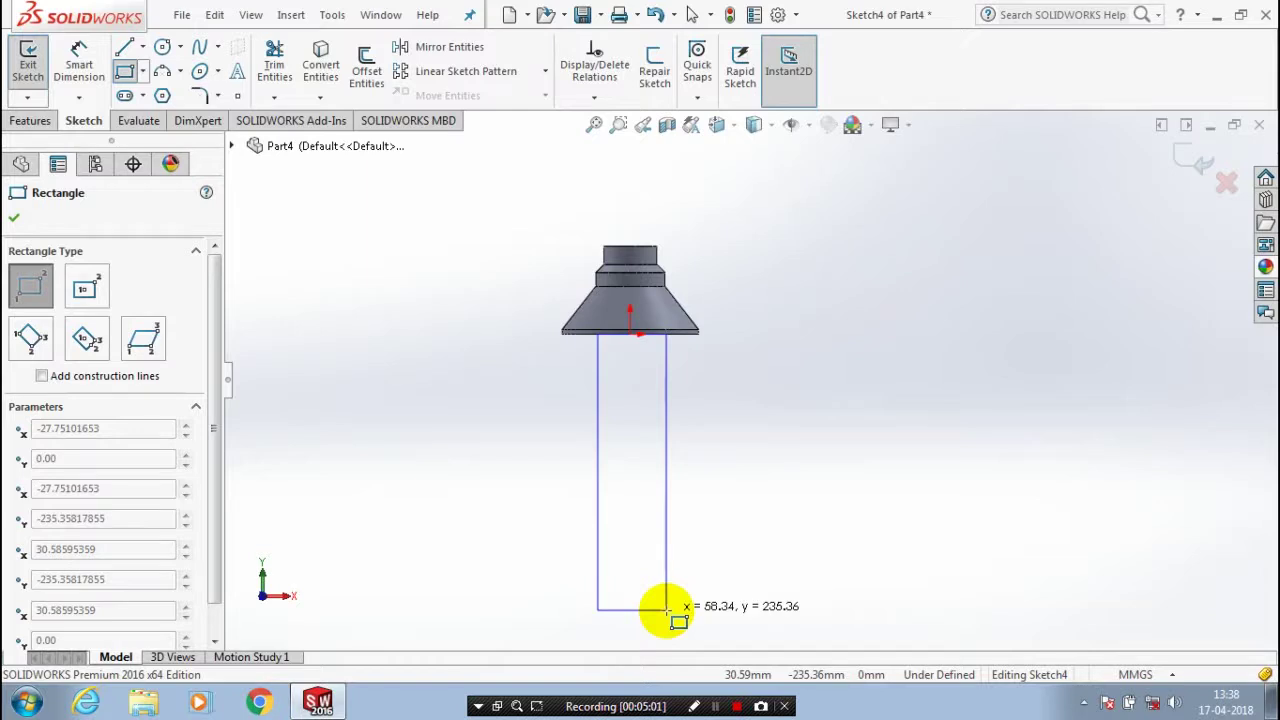
left_click(667, 608)
left_click(14, 220)
scroll(728, 457, "up", 2)
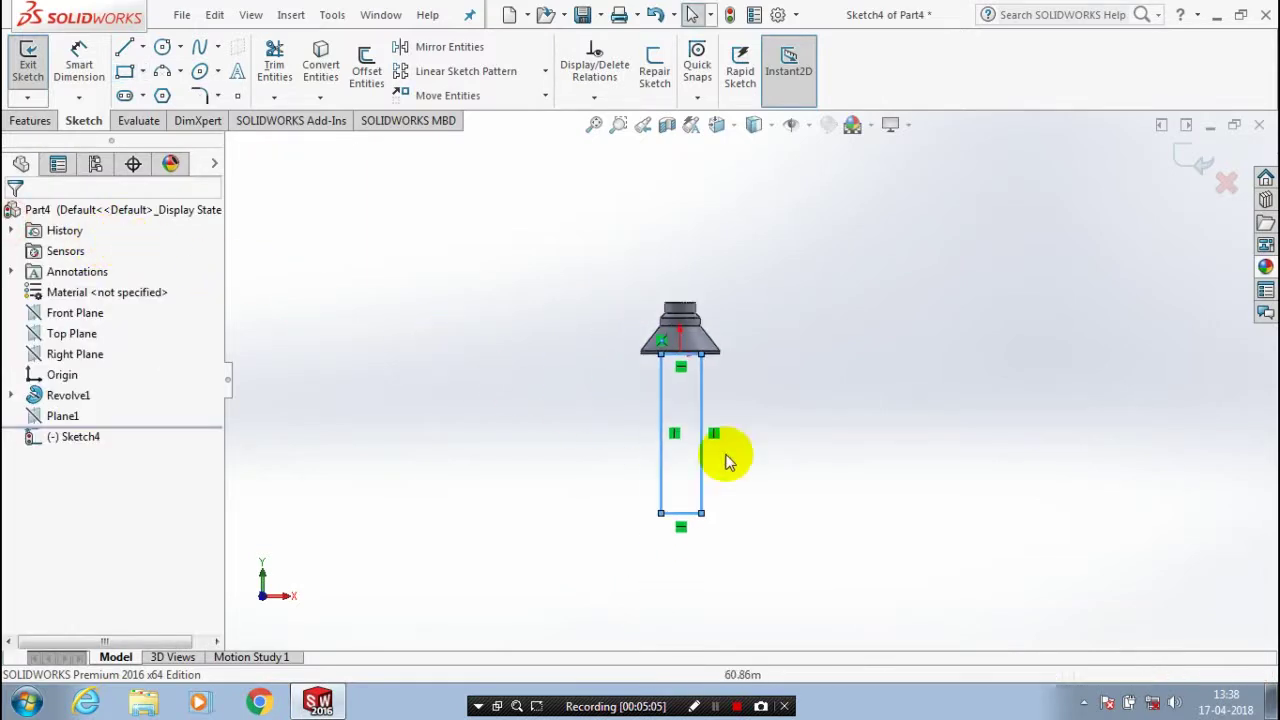
scroll(825, 500, "down", 1)
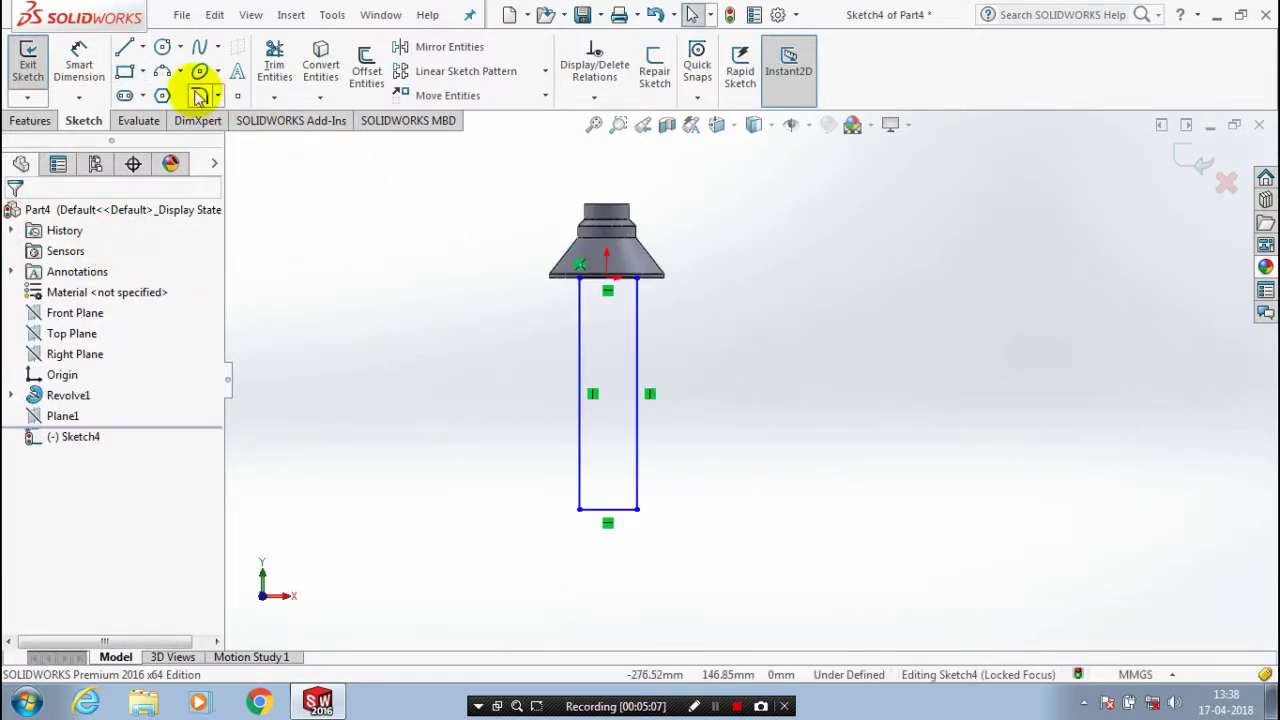
Add a 3-point semicircular arc below the rectangle's bottom edge
left_click(164, 74)
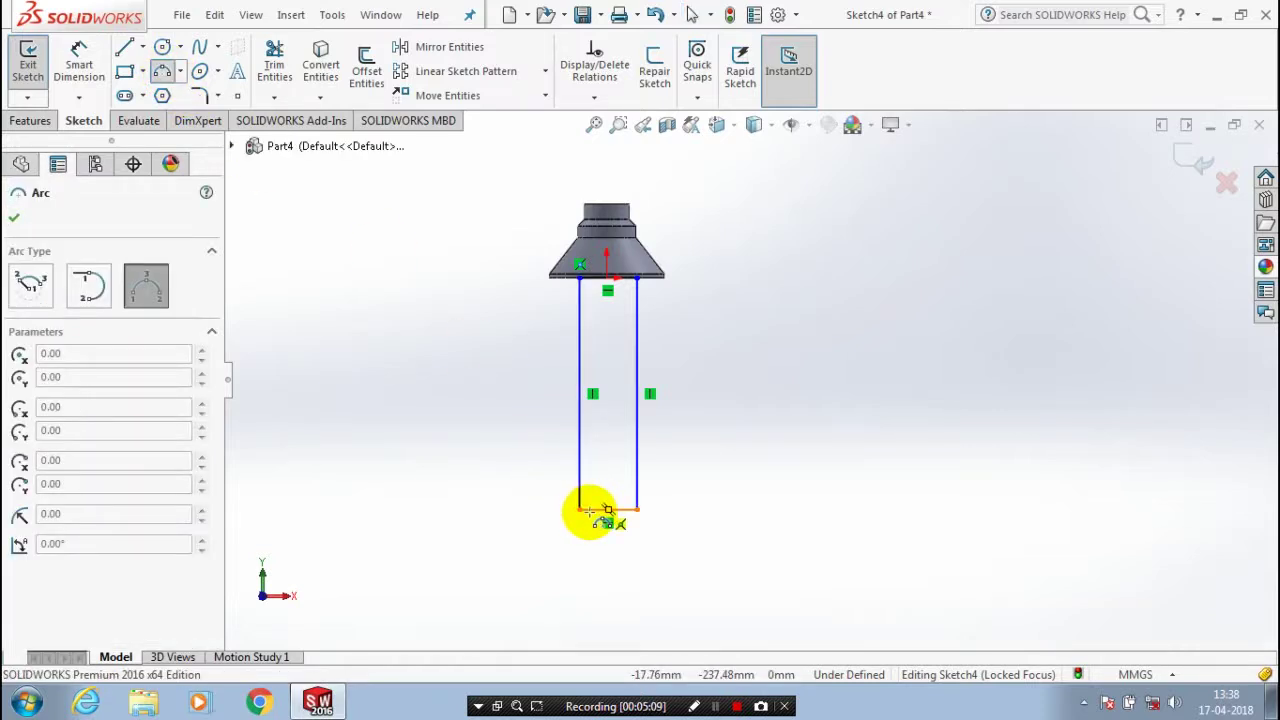
left_click(608, 538)
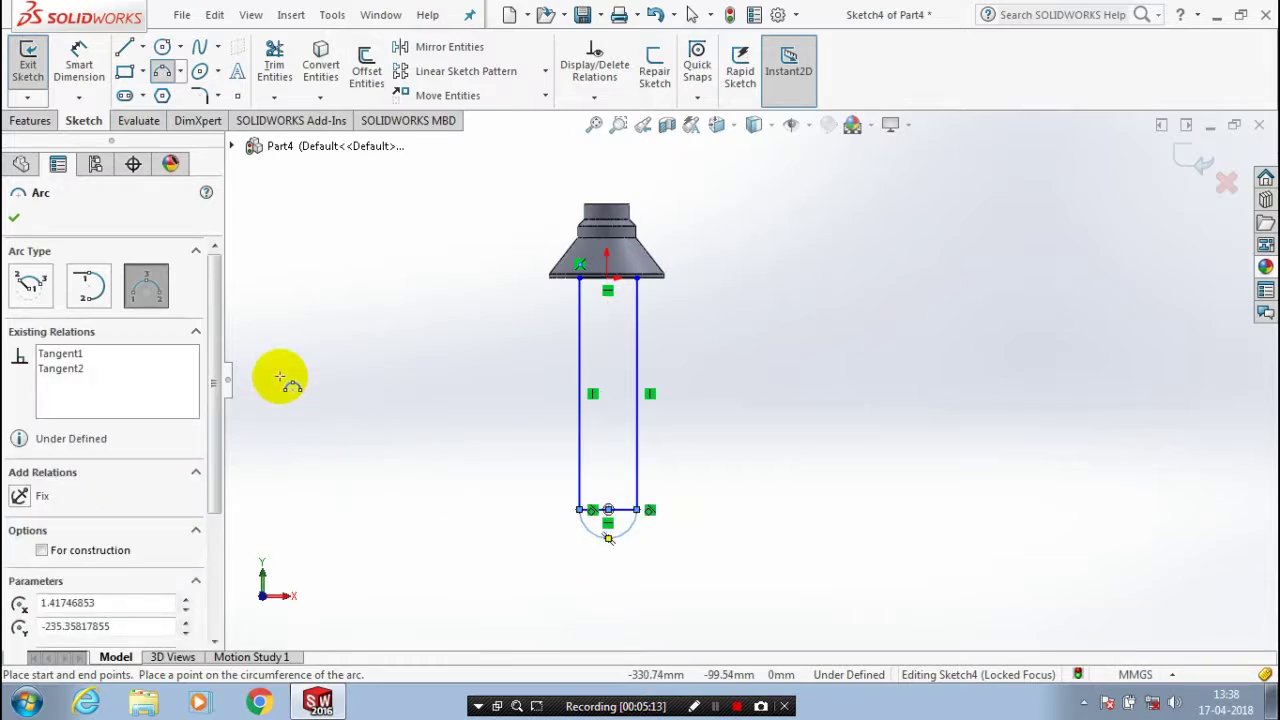
key("Escape")
scroll(683, 413, "up", 1)
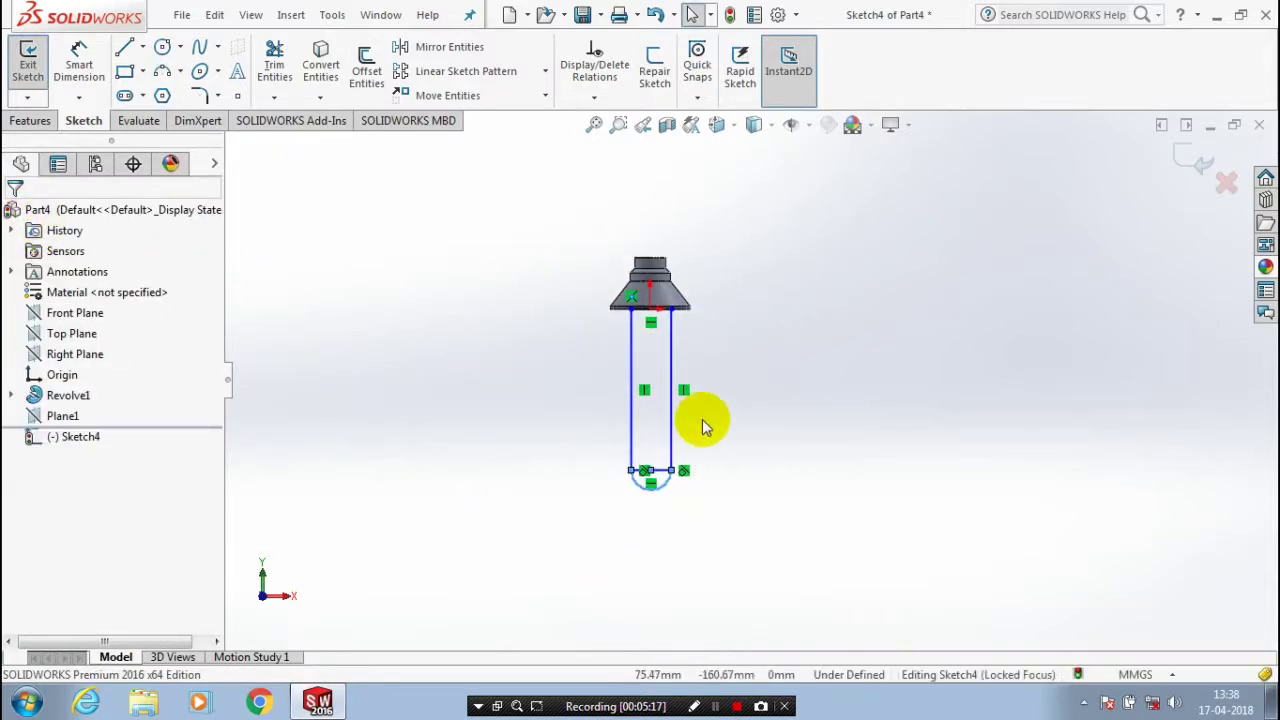
scroll(740, 470, "down", 2)
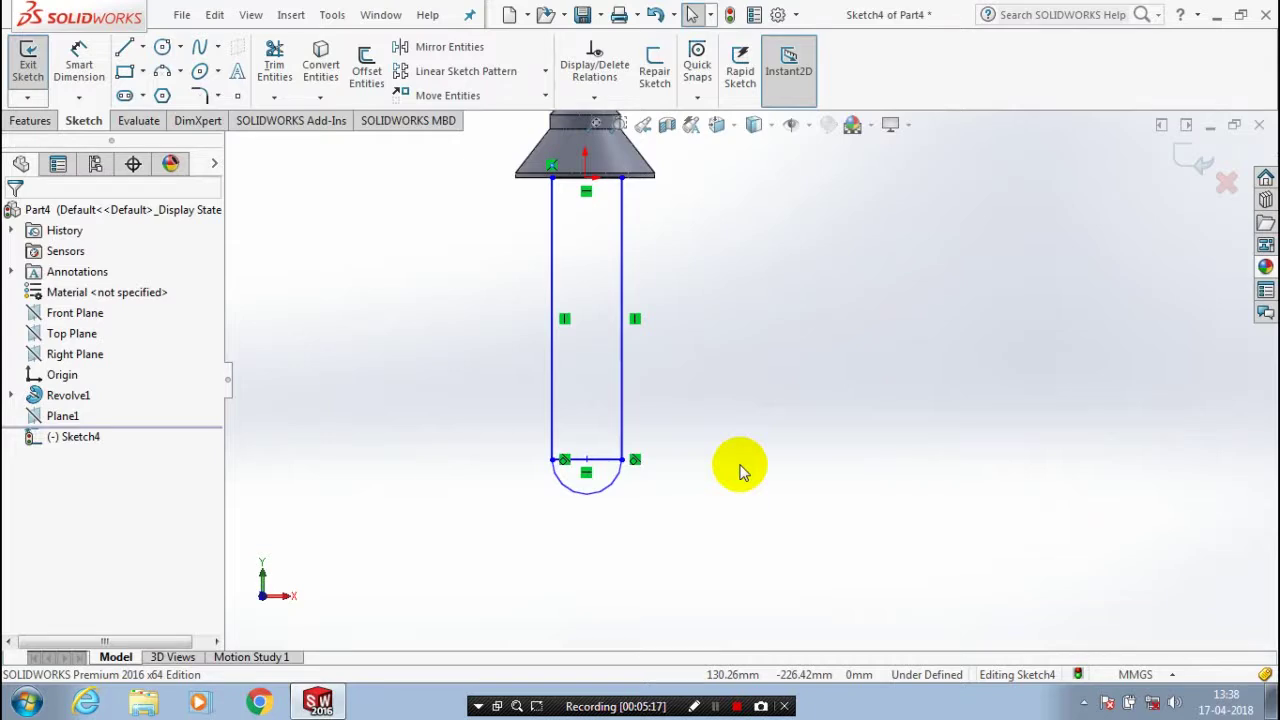
Power-trim the rectangle's straight lines to leave a U-shaped path and exit the sketch
left_click(274, 96)
left_click(294, 118)
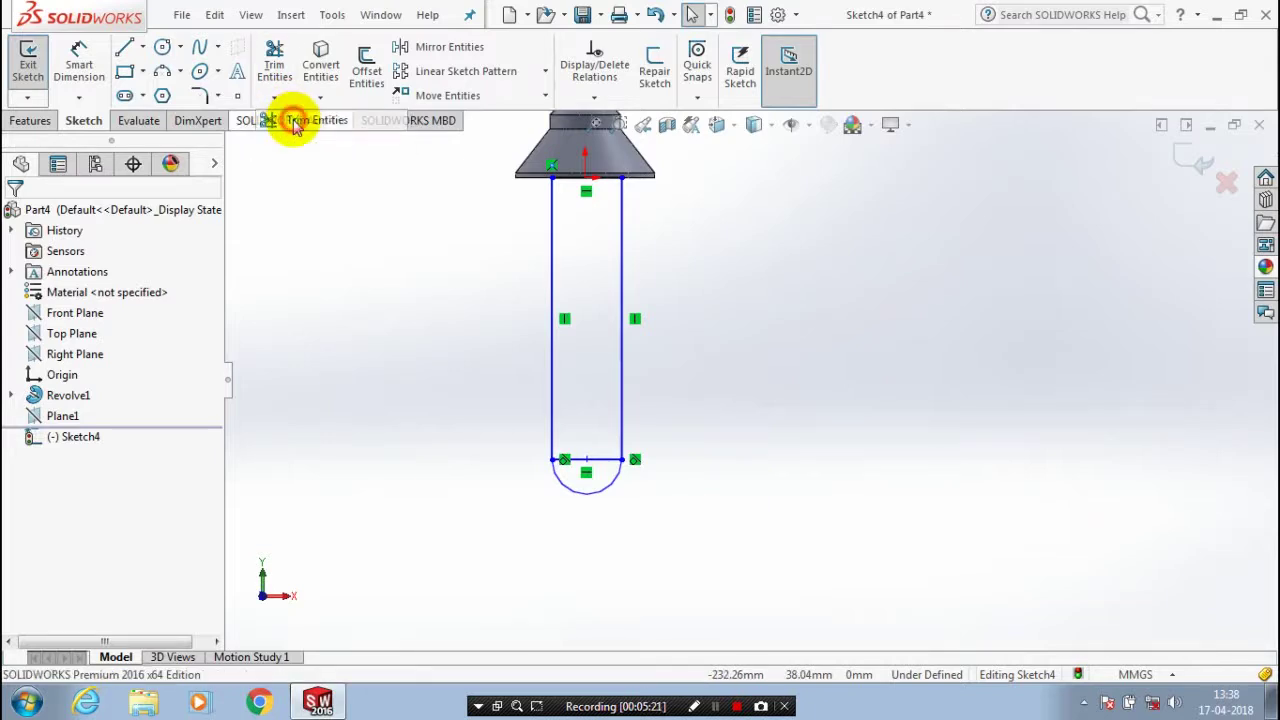
left_click(630, 460)
scroll(699, 391, "down", 2)
scroll(699, 391, "down", 2)
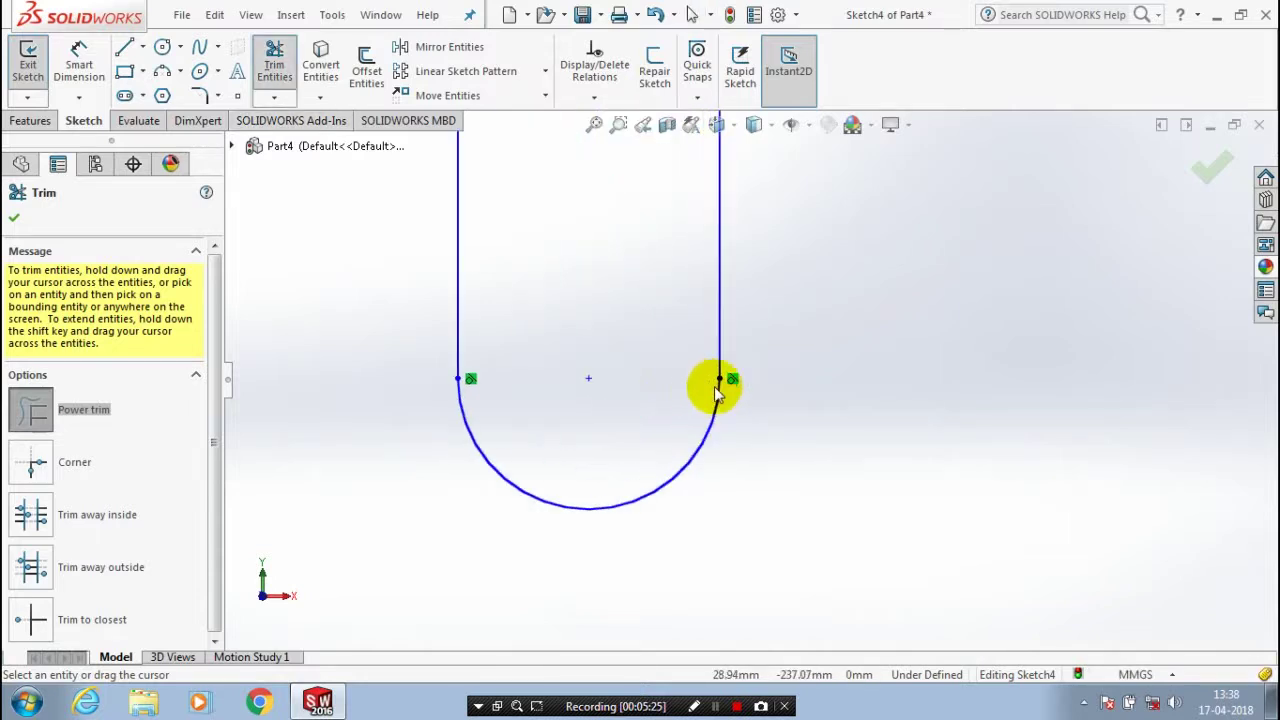
scroll(574, 363, "up", 2)
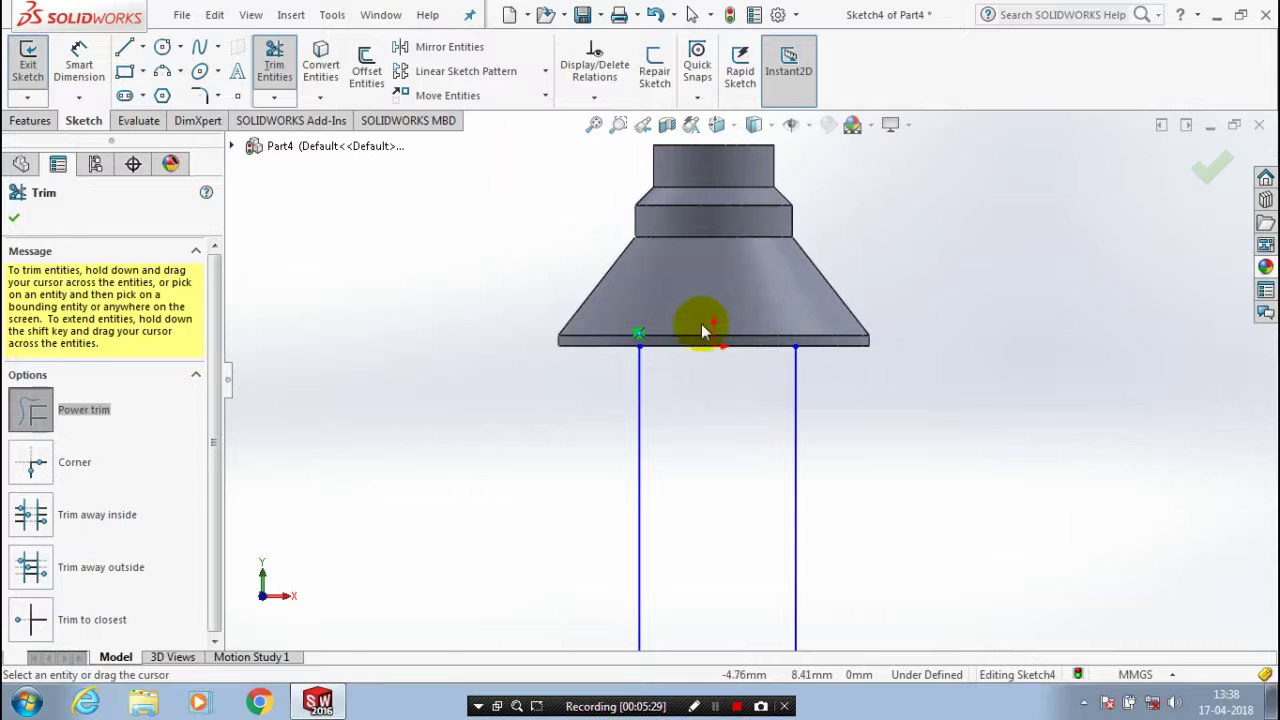
scroll(697, 367, "up", 2)
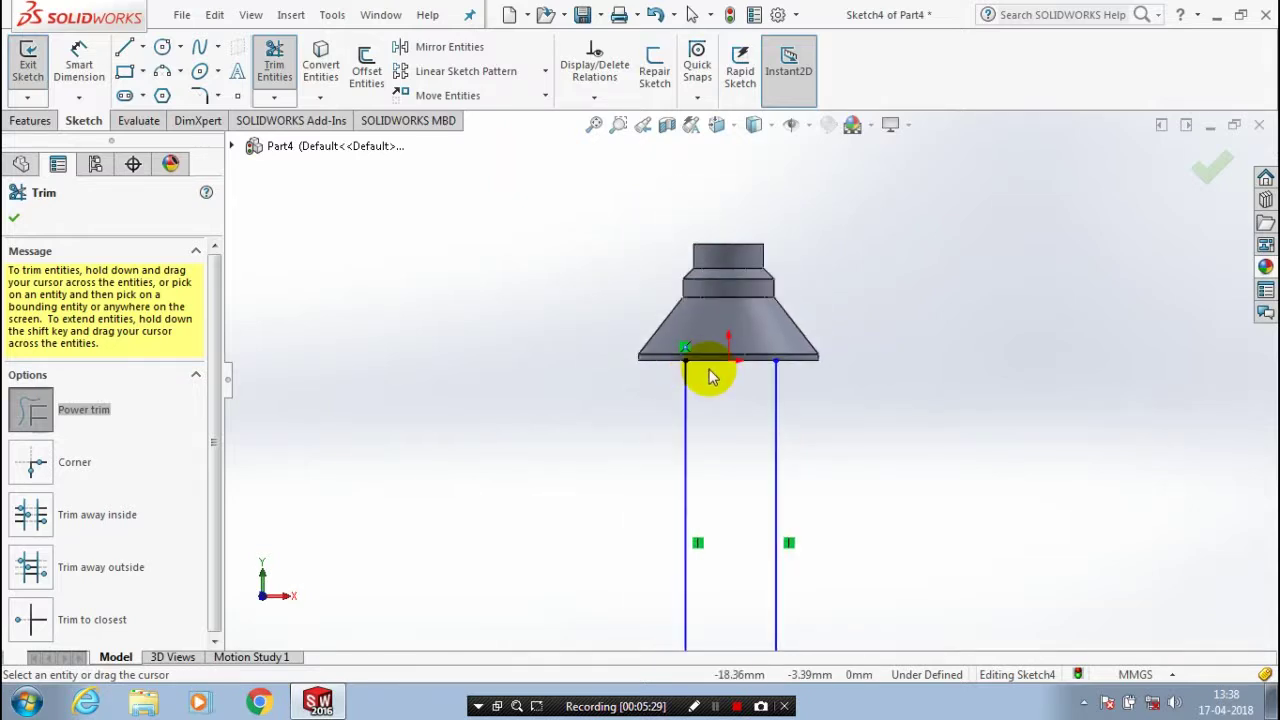
scroll(708, 376, "up", 2)
left_click(1210, 170)
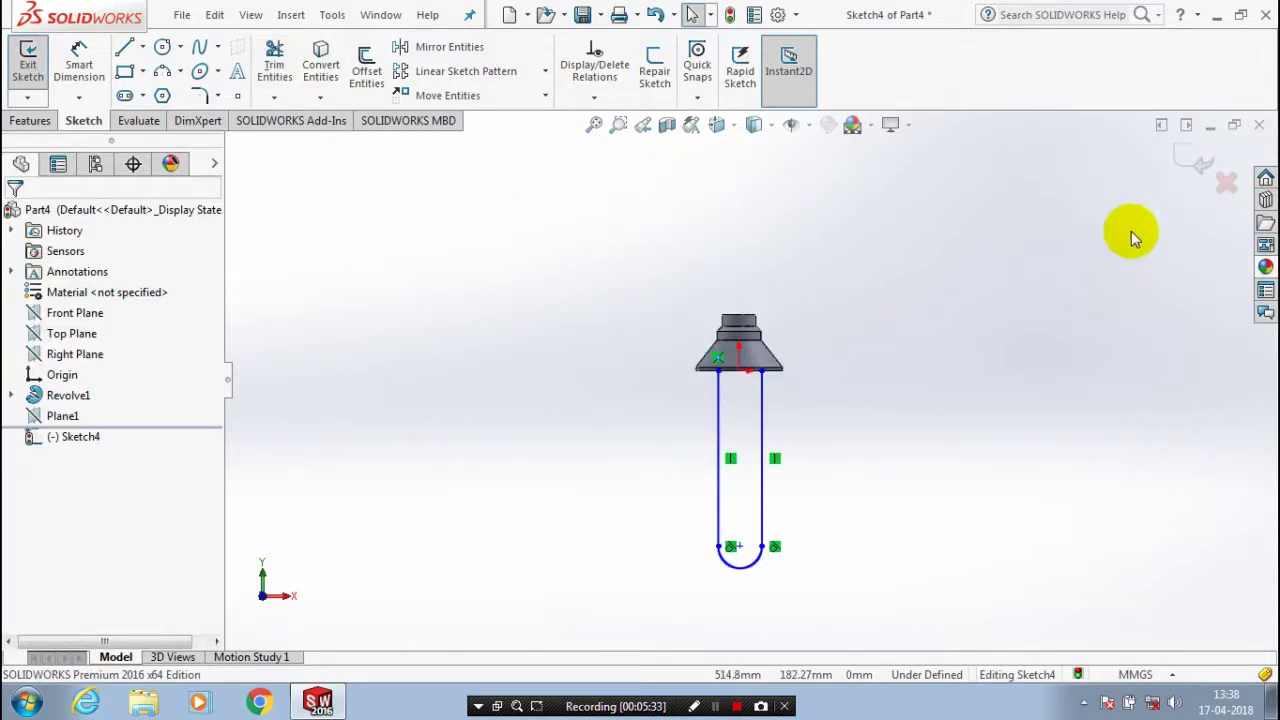
left_click(1190, 160)
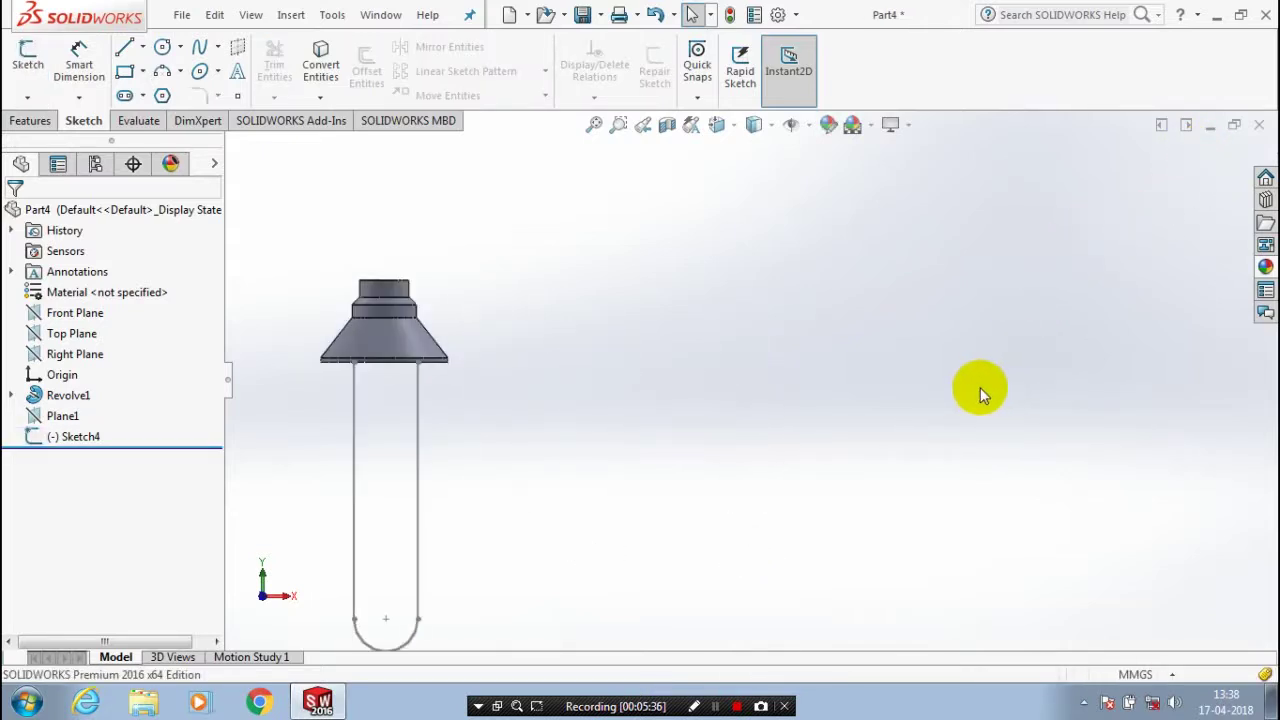
Sweep a 20 mm circular profile along the open U-shaped loop, Open Loop<1>
left_click(168, 47)
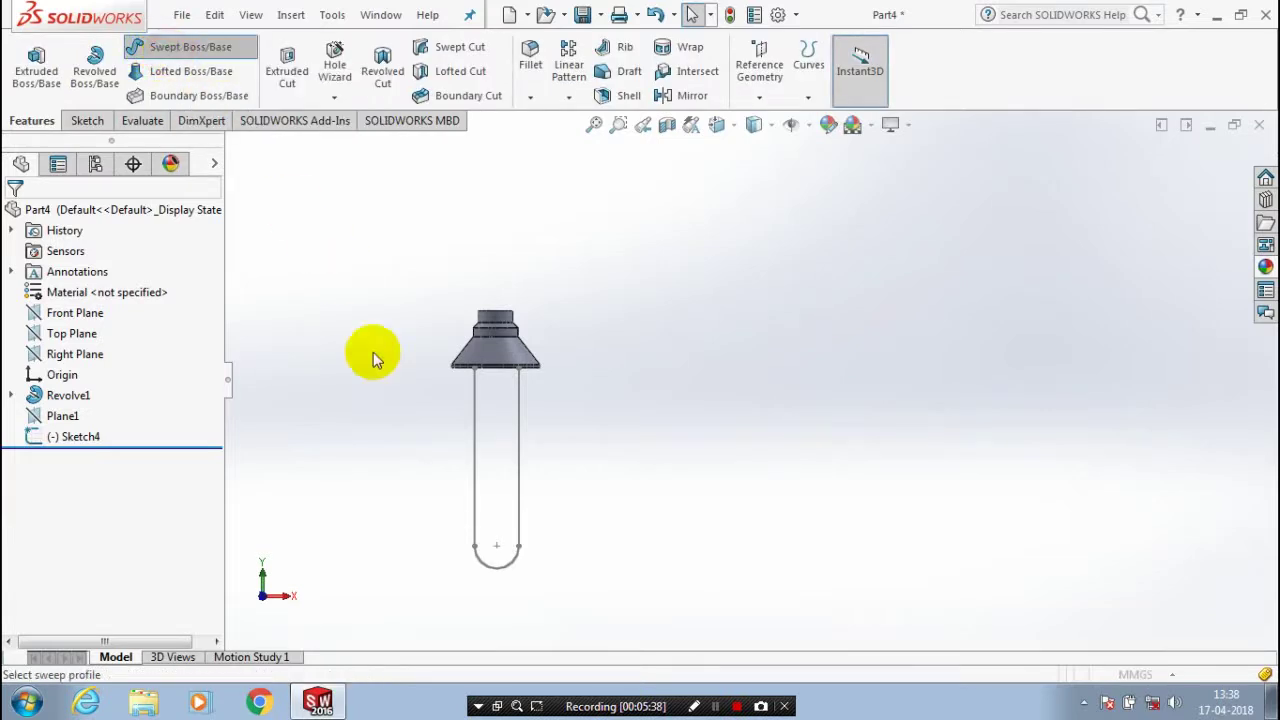
right_click(415, 422)
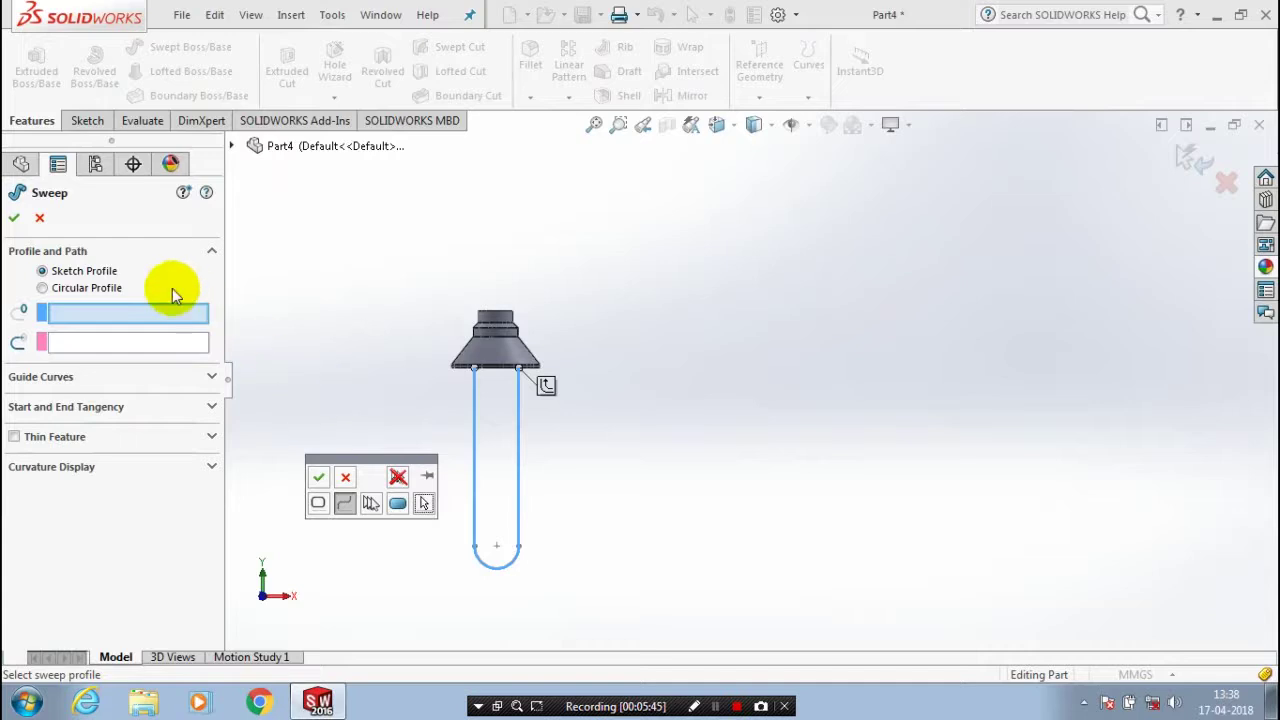
left_click(318, 475)
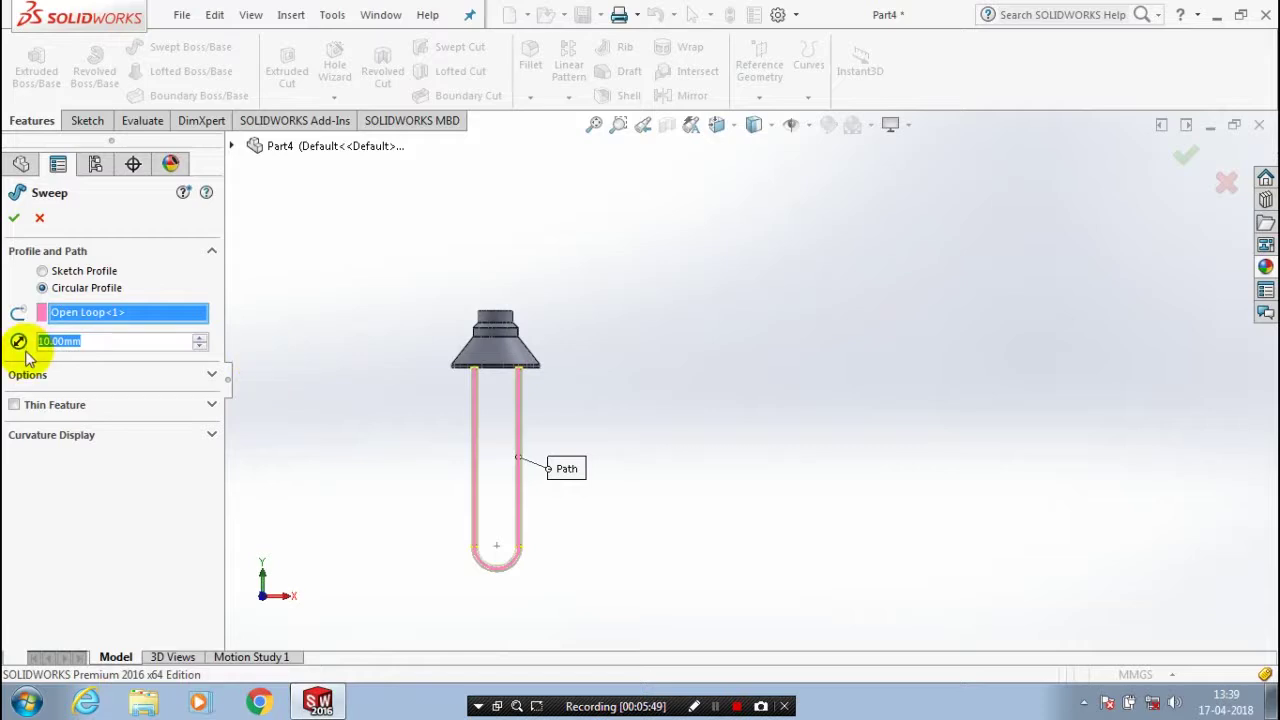
type("3")
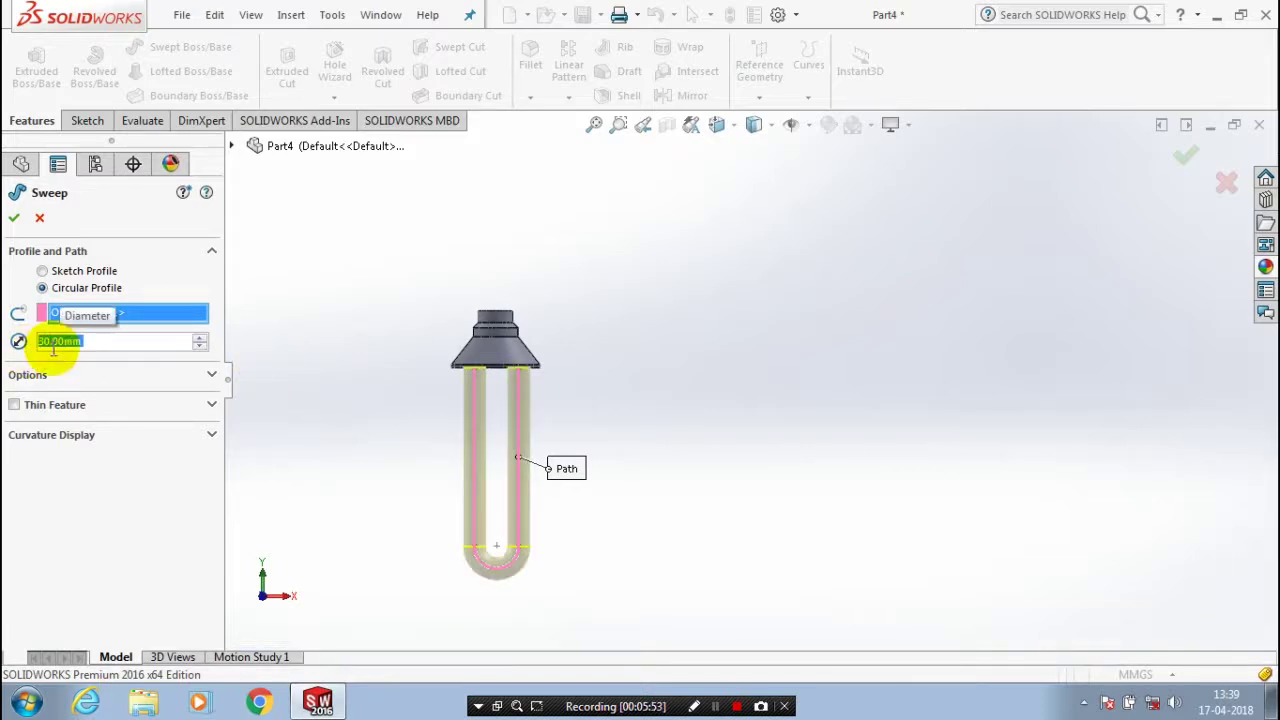
type("20")
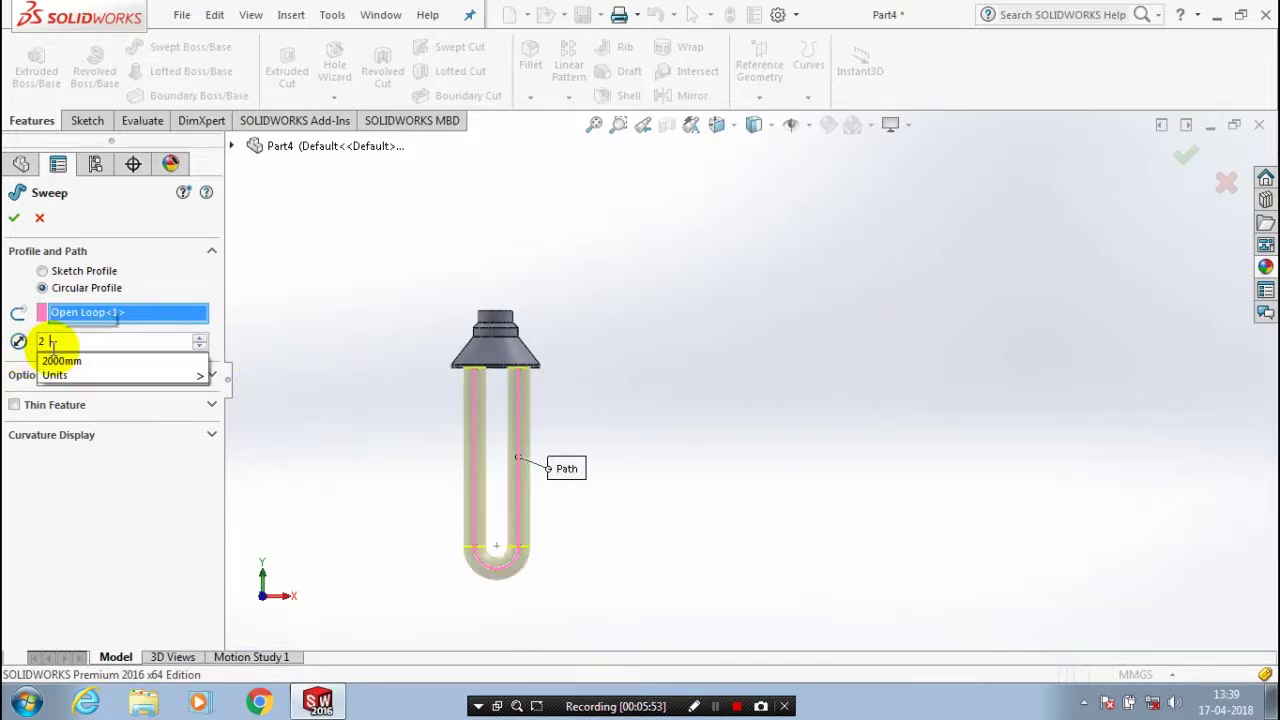
key("Return")
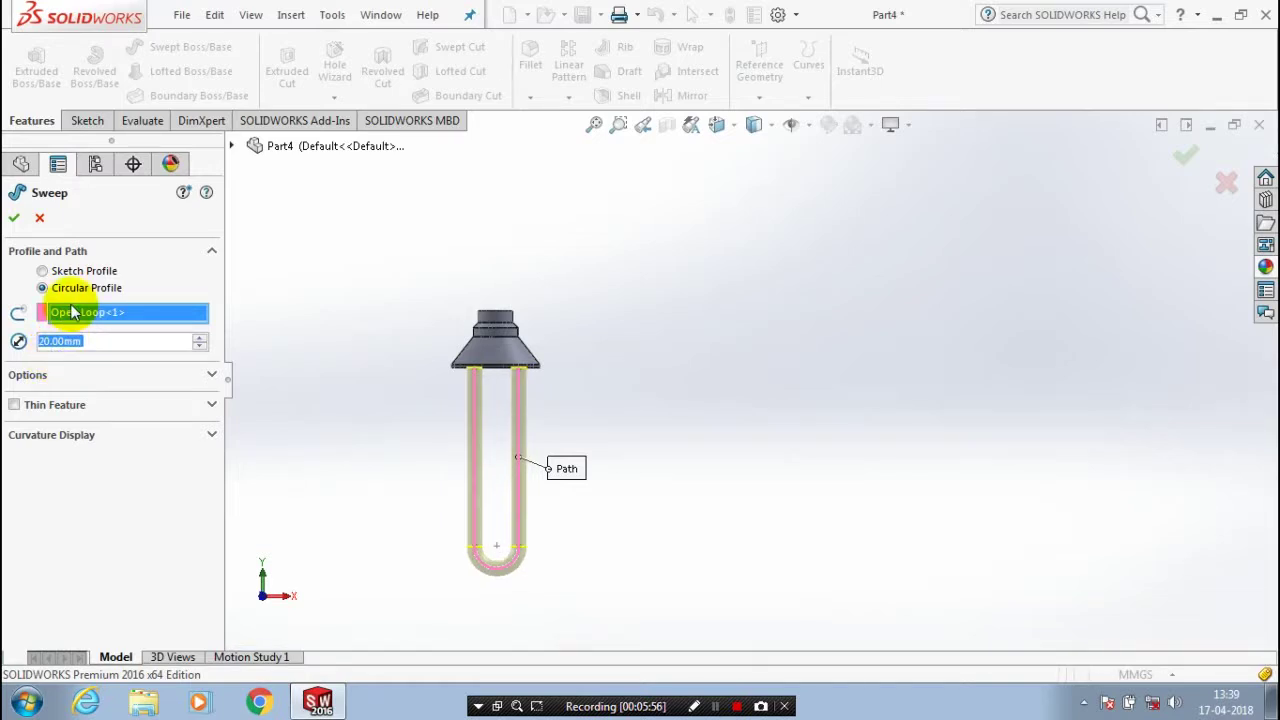
key("Return")
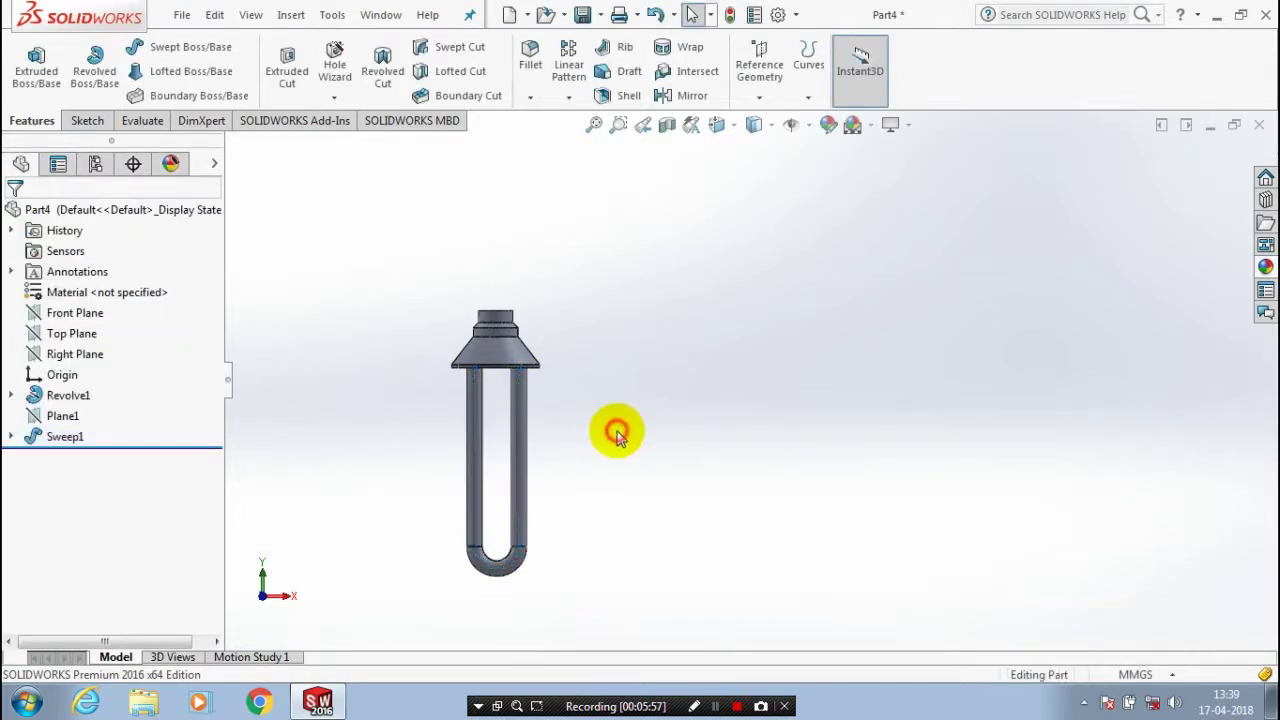
middle_click_drag(614, 428, 578, 368)
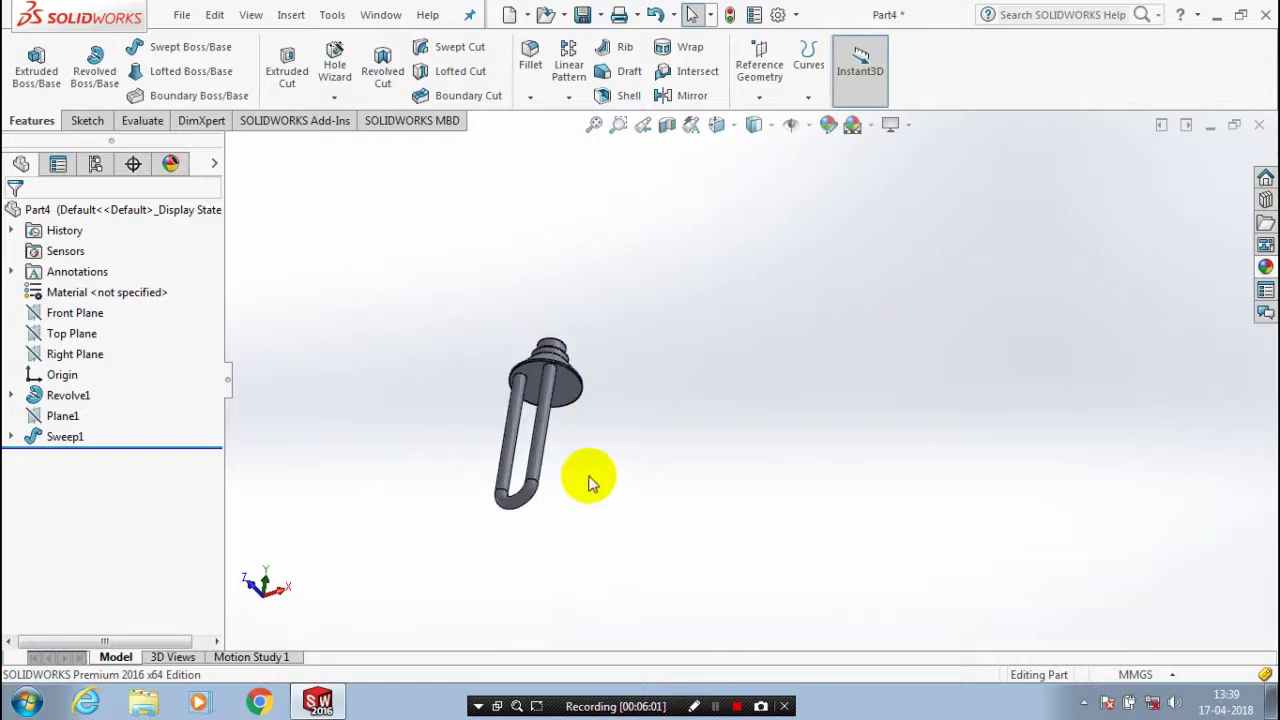
mouse_move(586, 477)
middle_mouse_down()
mouse_move(600, 329)
mouse_move(580, 277)
middle_mouse_up()
mouse_move(560, 545)
middle_mouse_down()
mouse_move(557, 420)
mouse_move(594, 449)
middle_mouse_up()
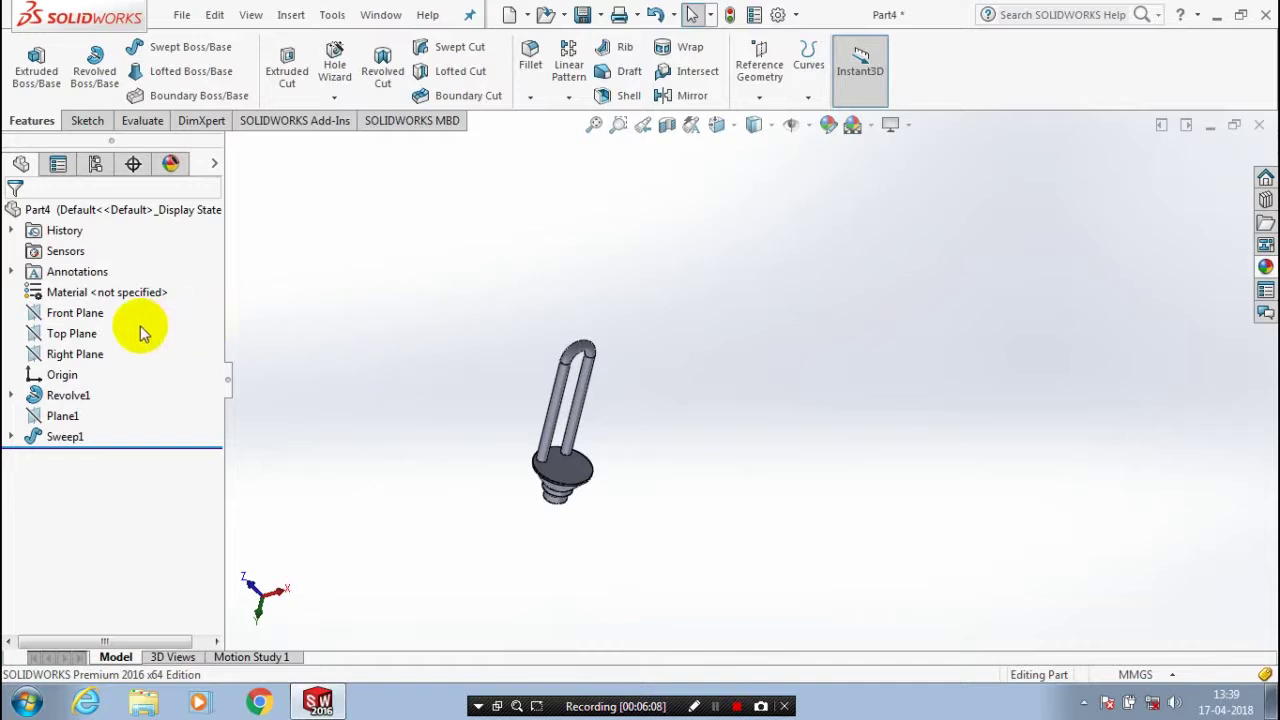
left_click(80, 313)
mouse_move(470, 340)
middle_mouse_down()
mouse_move(509, 366)
mouse_move(491, 354)
middle_mouse_up()
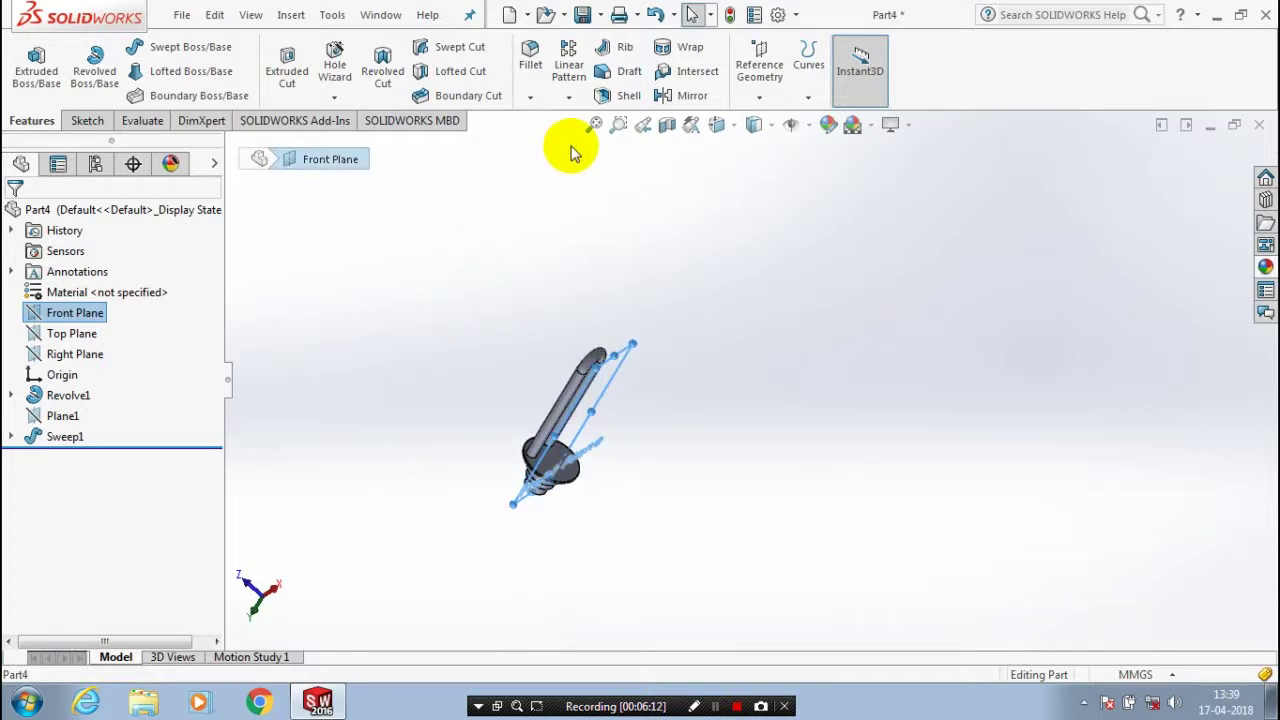
left_click(571, 386)
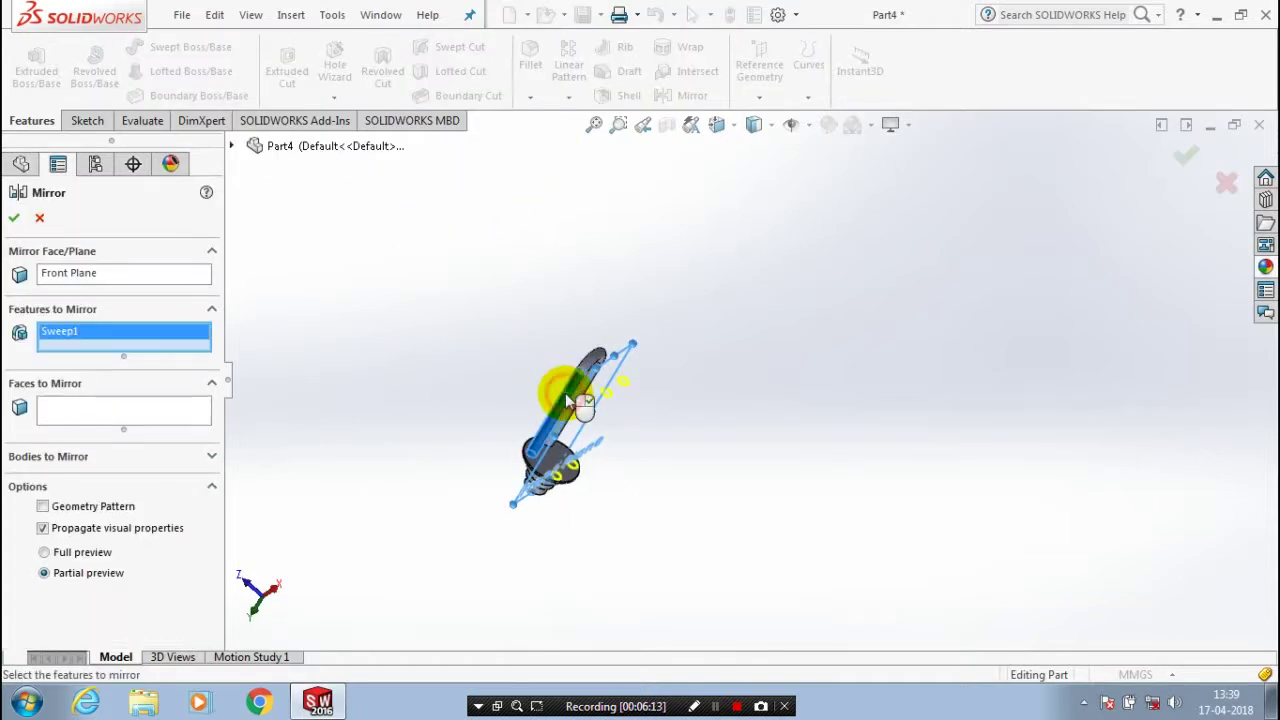
left_click(14, 219)
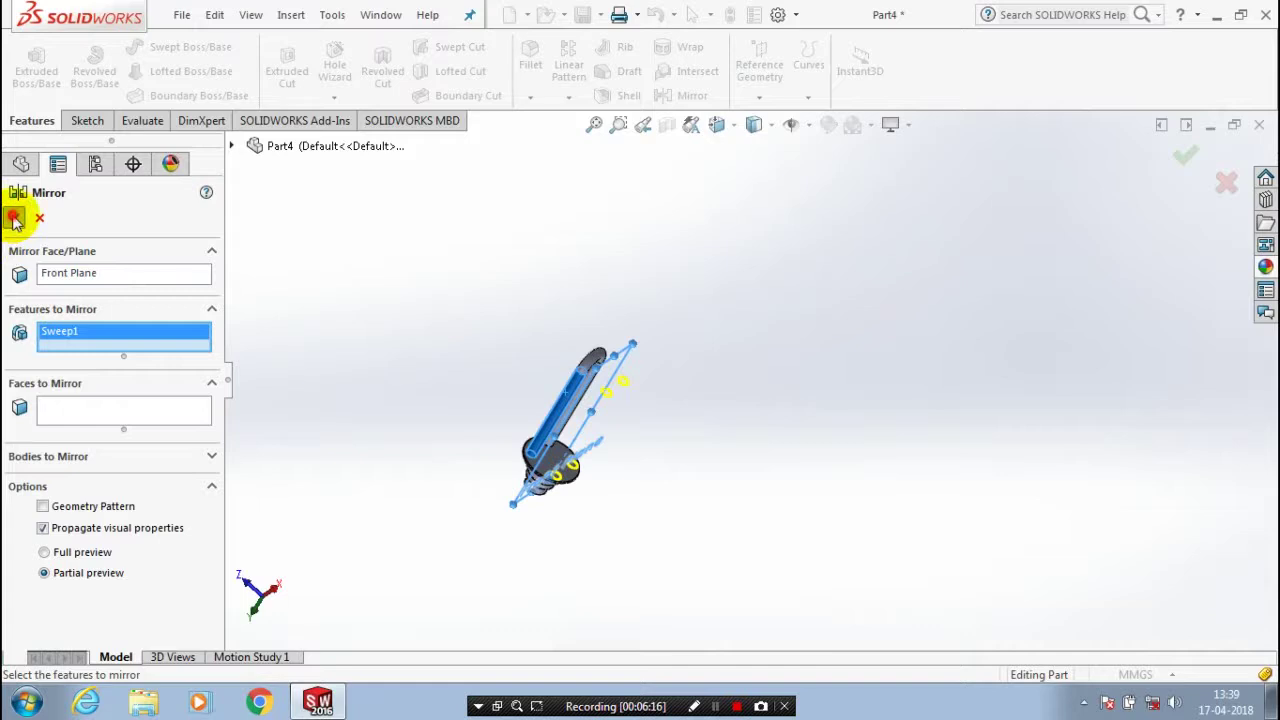
mouse_move(480, 386)
middle_mouse_down()
mouse_move(446, 563)
mouse_move(491, 363)
mouse_move(584, 616)
mouse_move(591, 486)
mouse_move(649, 458)
mouse_move(651, 374)
middle_mouse_up()
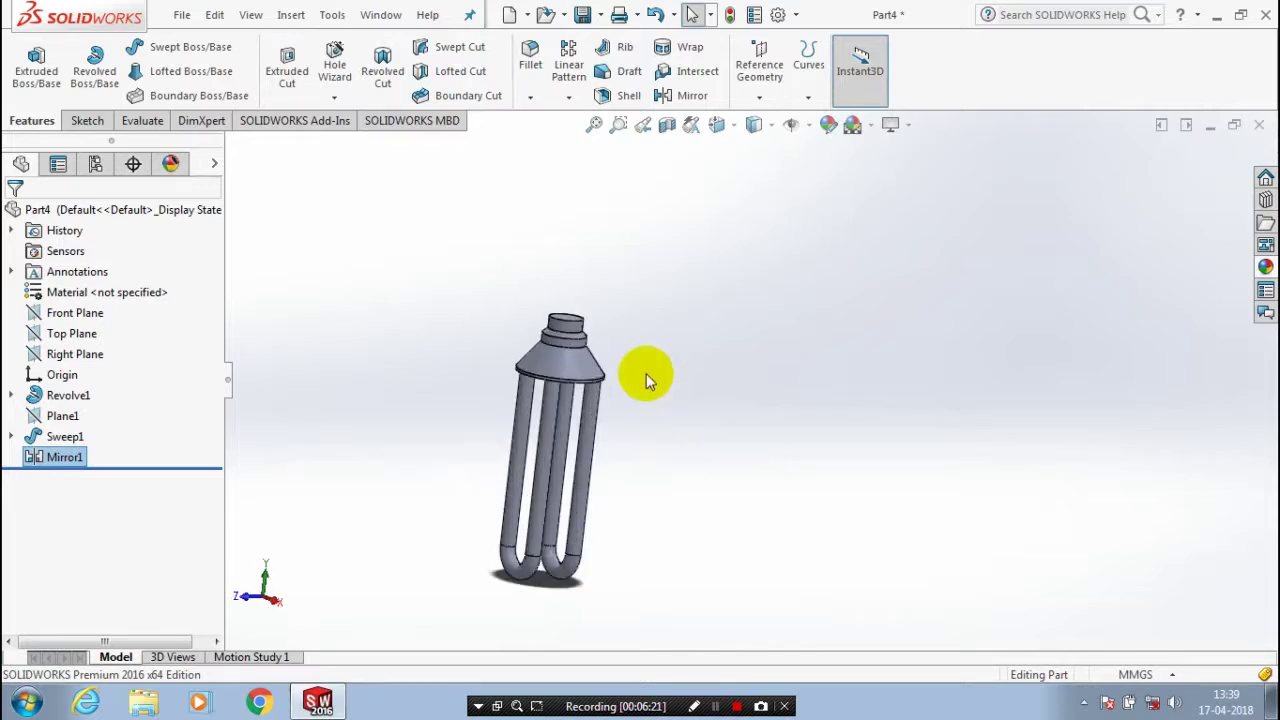
scroll(600, 628, "down", 3)
middle_click_drag(600, 628, 551, 471, "ctrl")
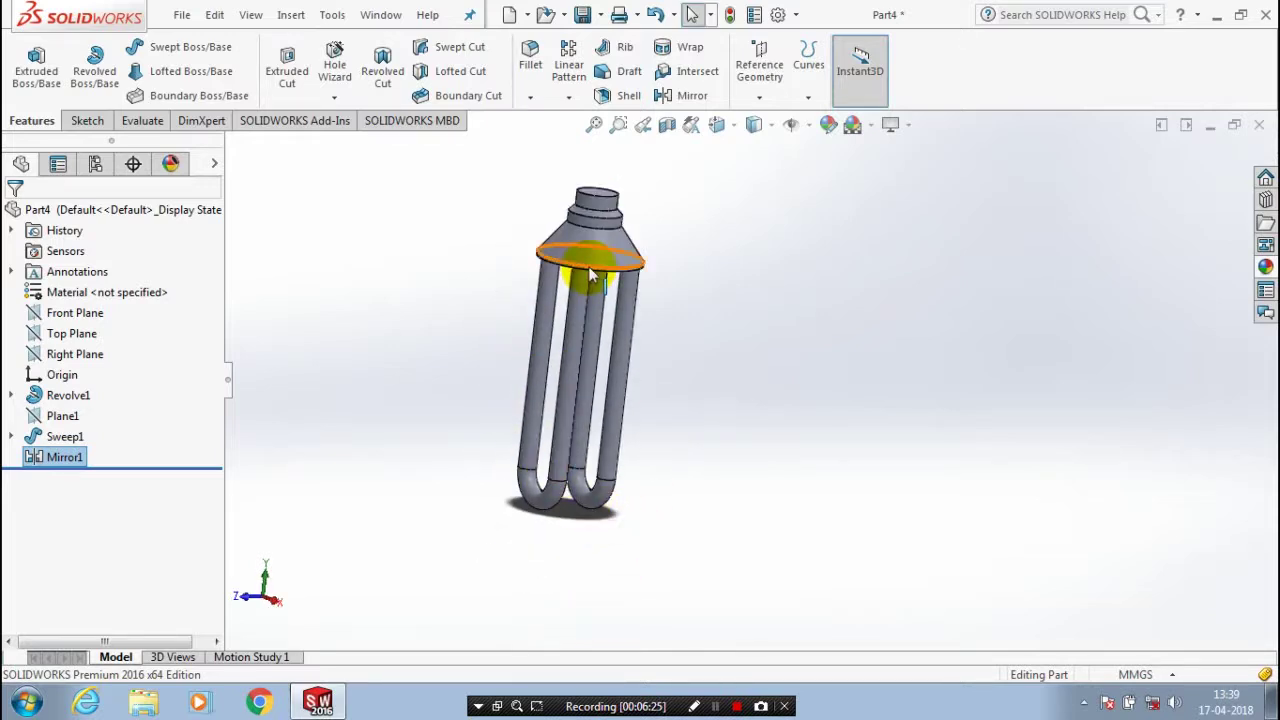
middle_click_drag(586, 263, 777, 286, "ctrl")
left_click(790, 275)
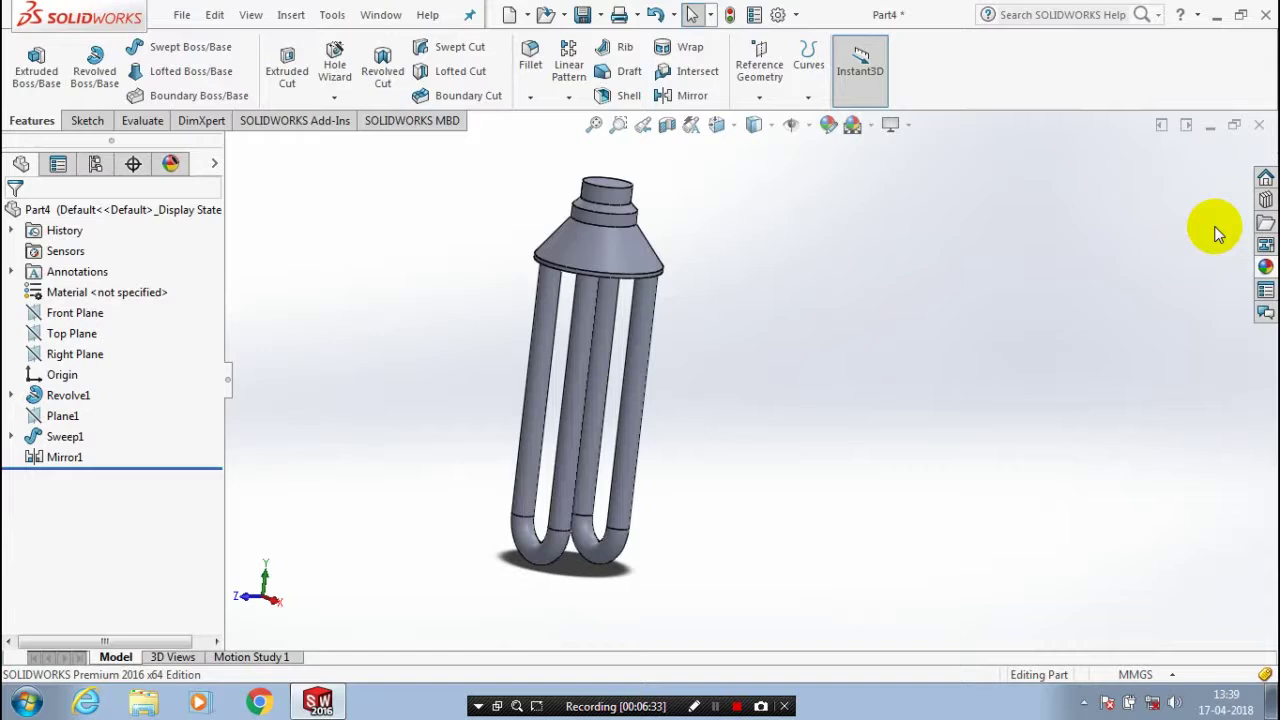
Apply the Amber LED appearance from Lights > LED to both U-shaped tubes
left_click(1265, 266)
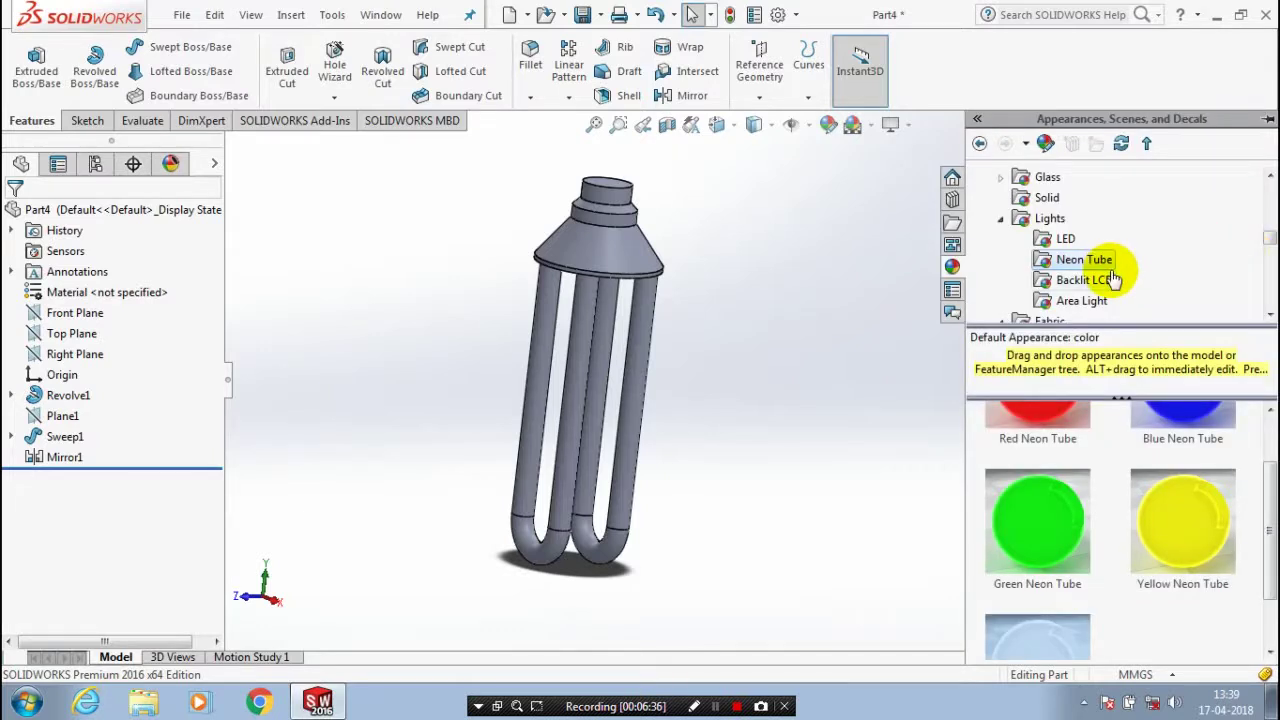
left_click(1108, 280)
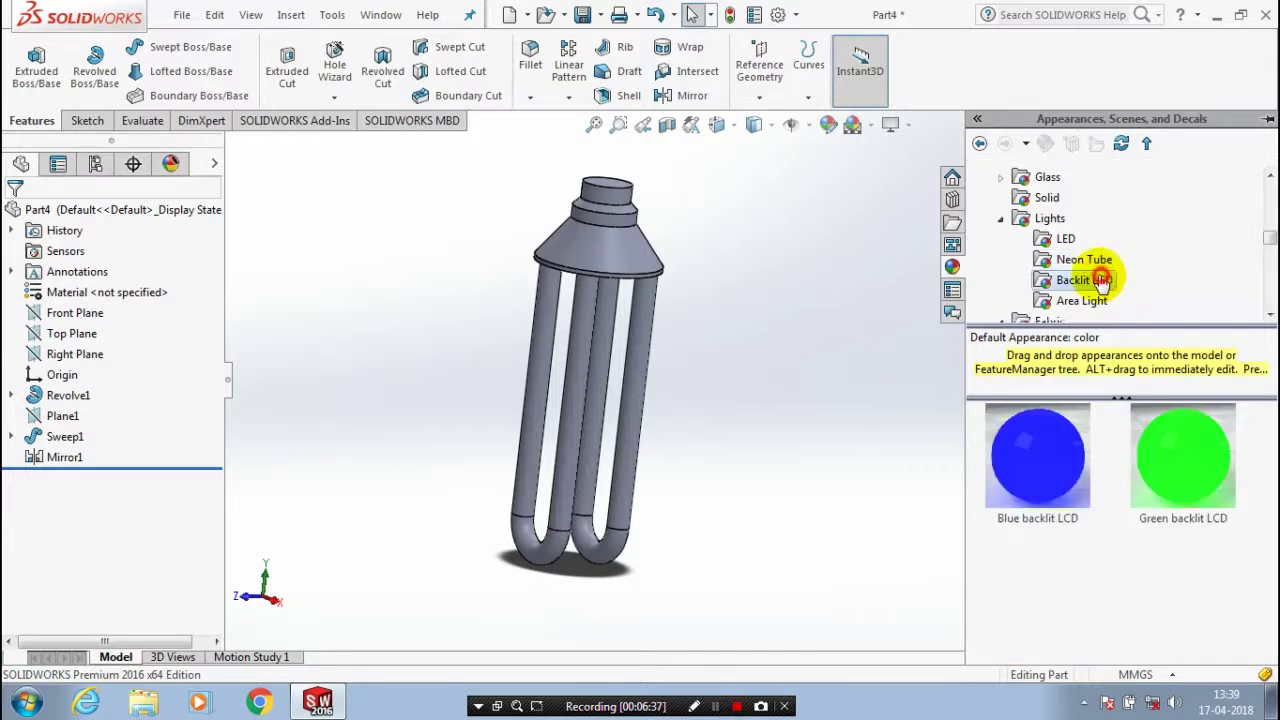
left_click(1068, 242)
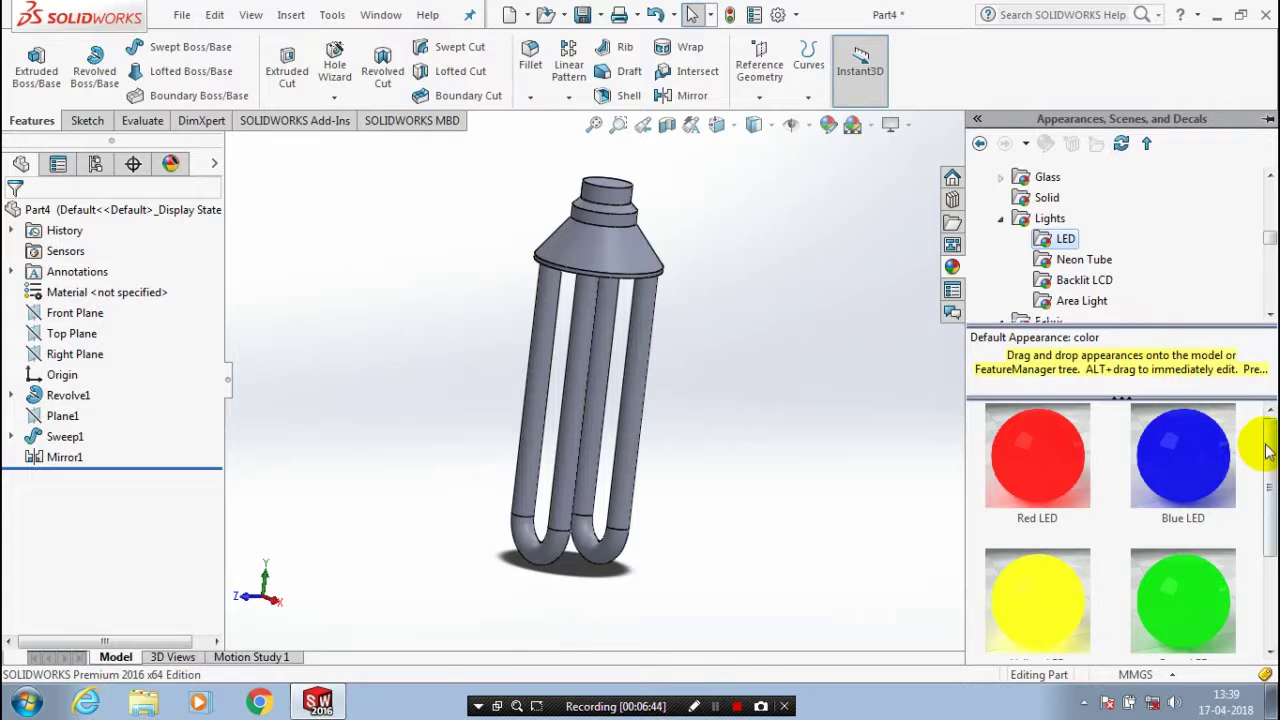
scroll(1267, 452, "down", 2)
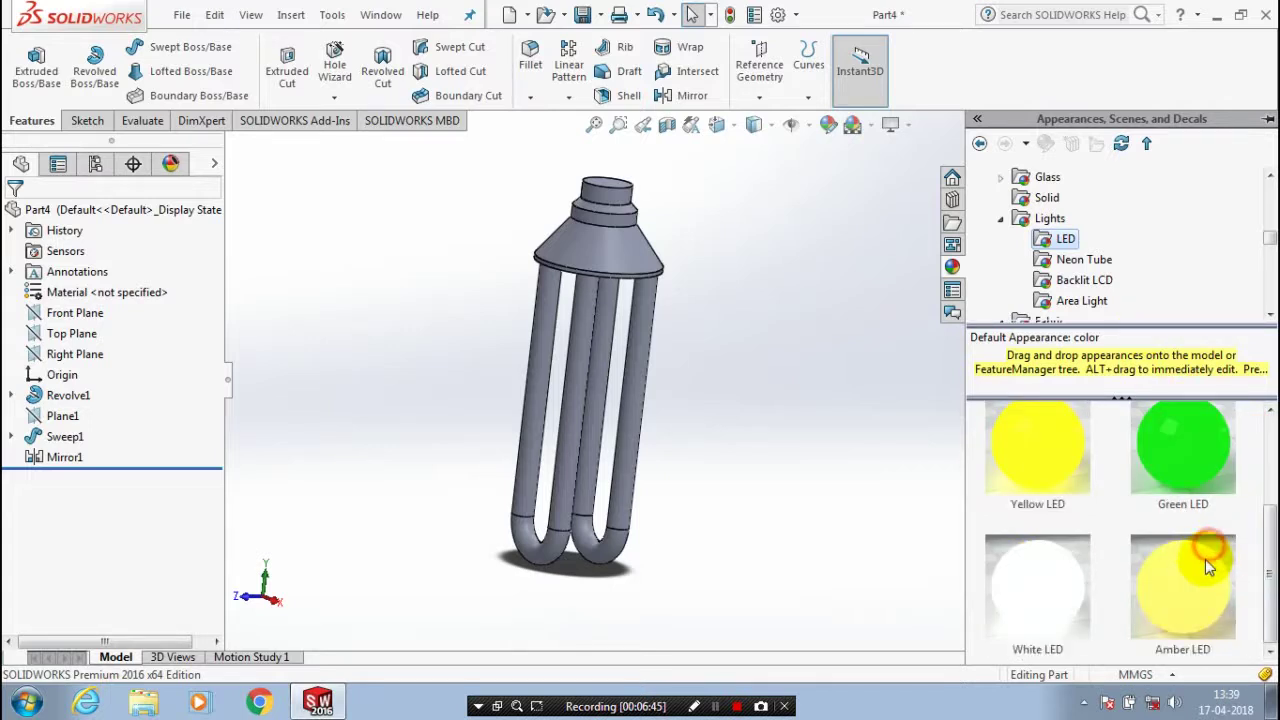
left_click_drag(1190, 570, 635, 425)
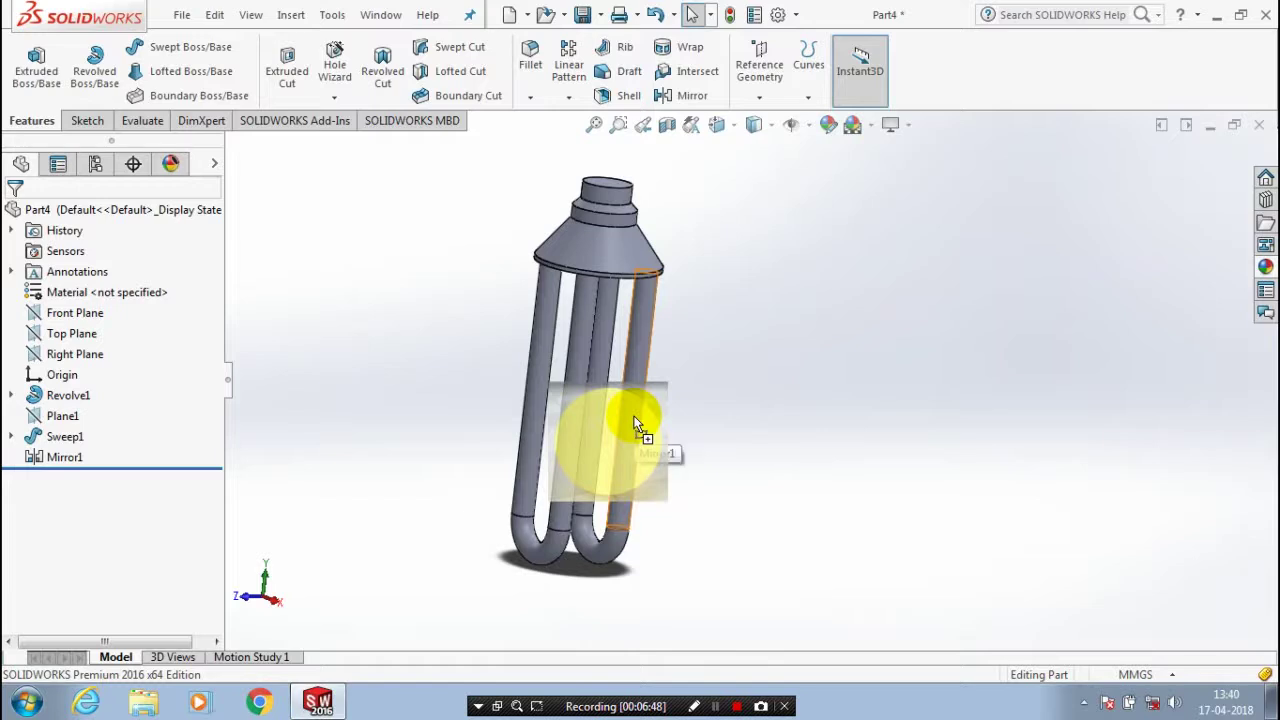
left_click(632, 420)
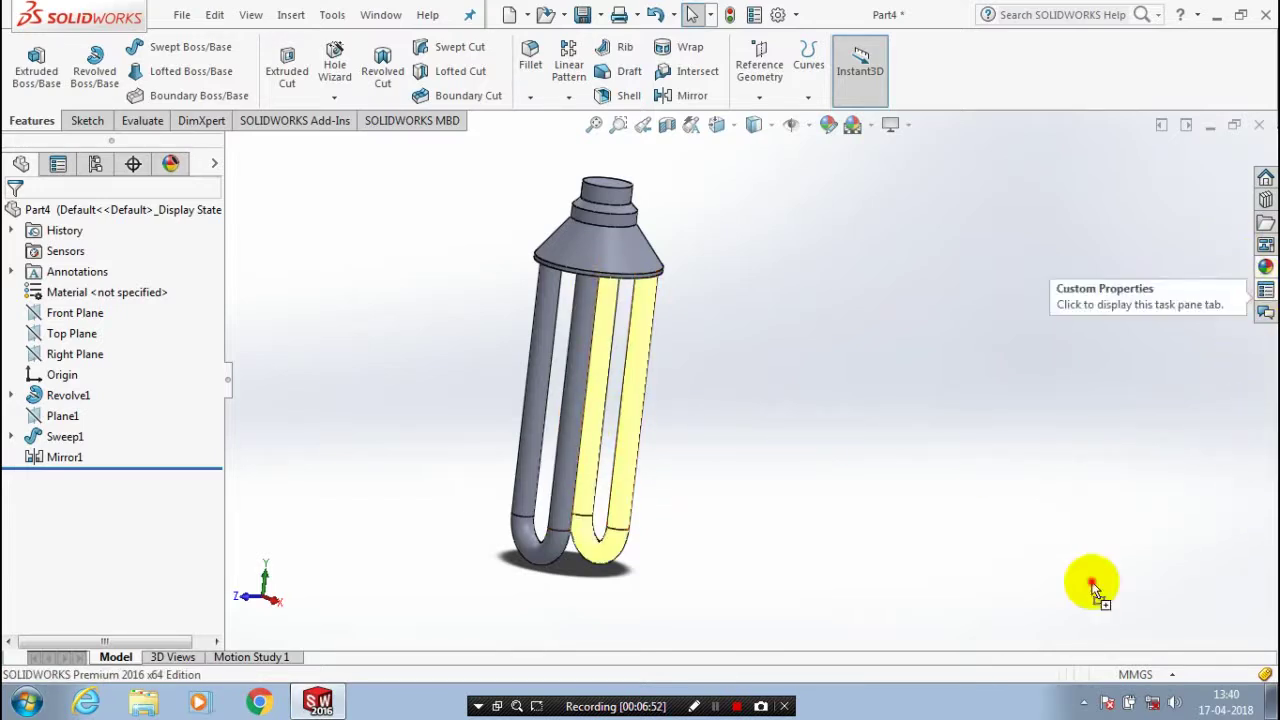
mouse_move(1093, 588)
left_mouse_down()
mouse_move(567, 412)
mouse_move(583, 391)
left_mouse_up()
left_click(580, 391)
middle_click_drag(785, 476, 810, 420)
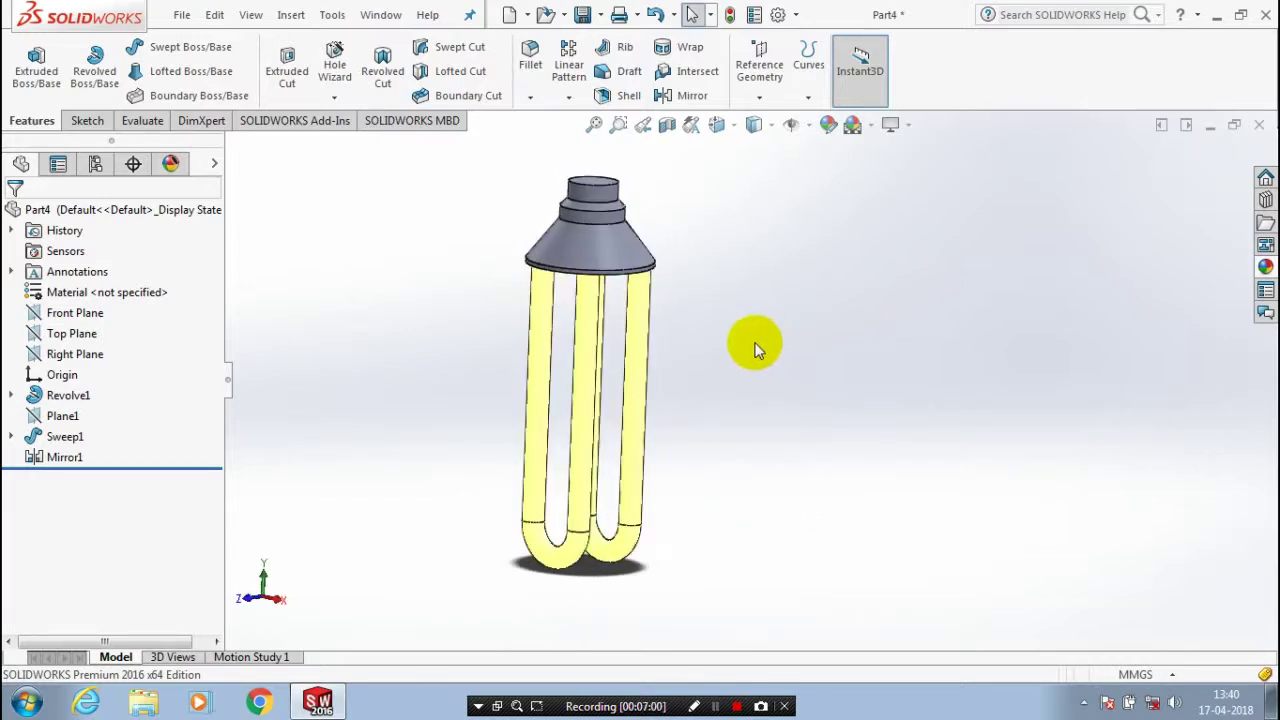
middle_click_drag(757, 348, 714, 314)
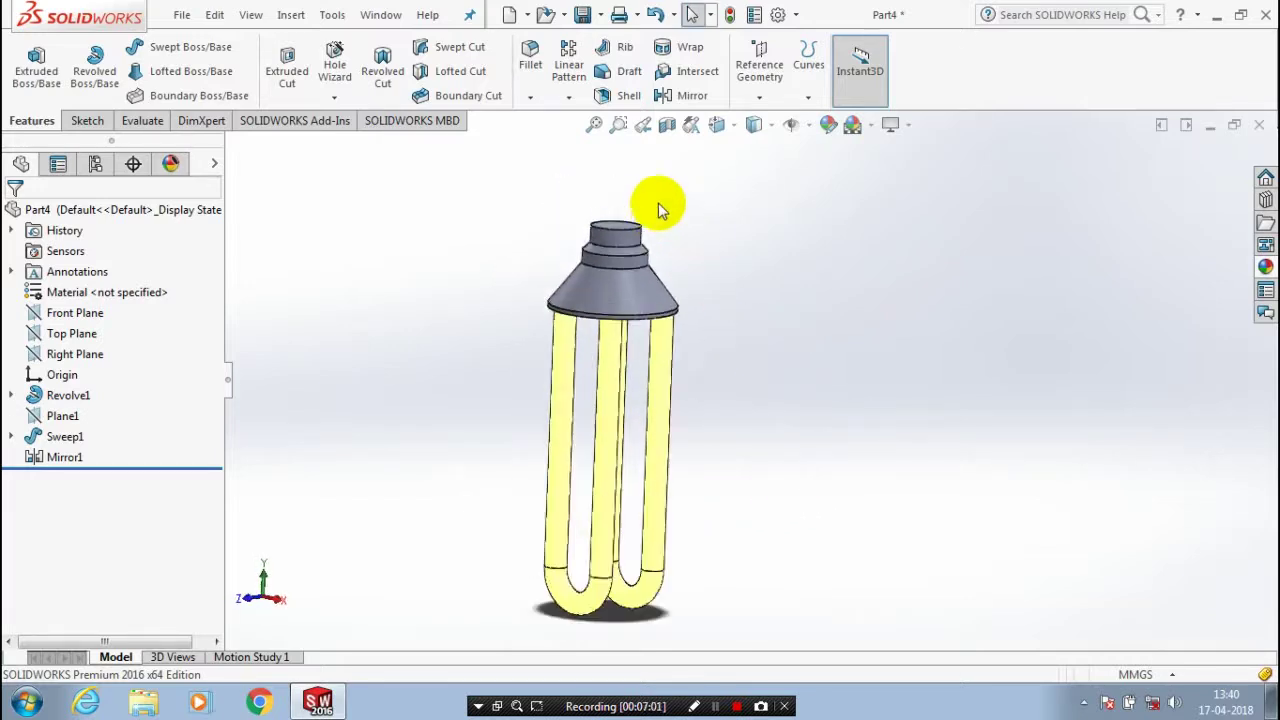
Apply a Metal > Steel appearance to the stepped conical cap so it turns grey
left_click(1266, 268)
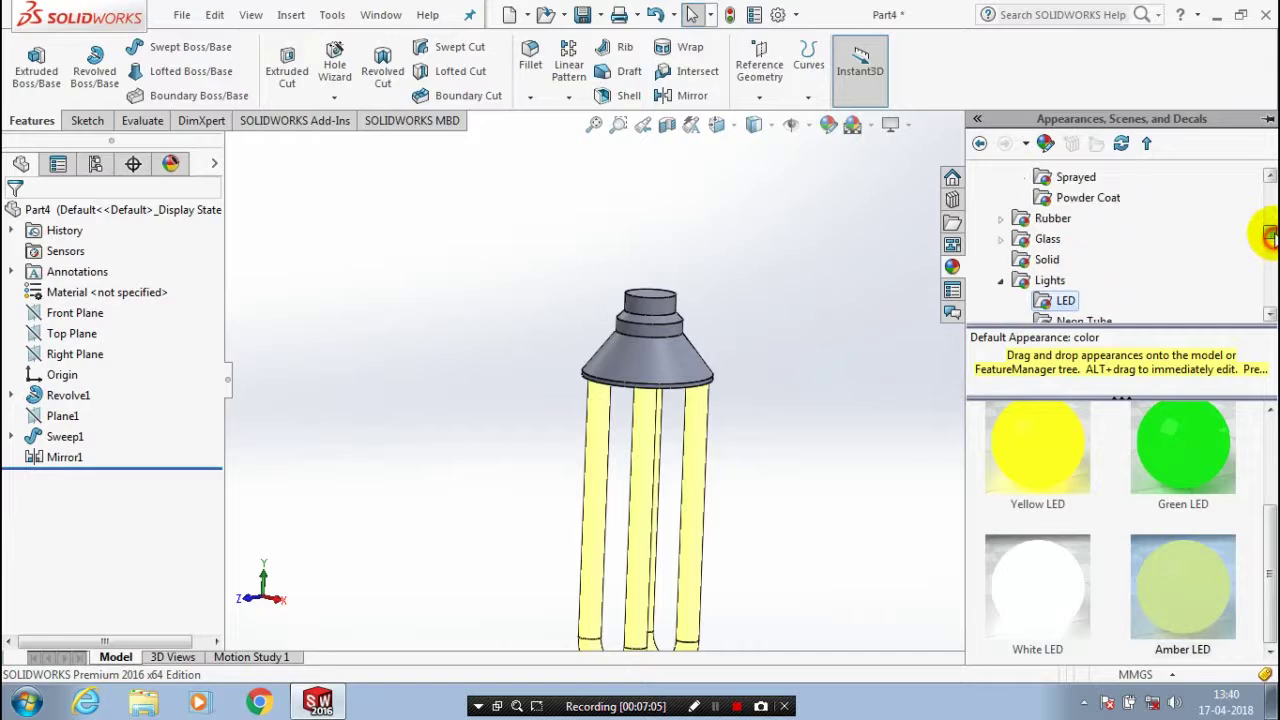
left_click_drag(1270, 236, 1268, 187)
left_click(1049, 218)
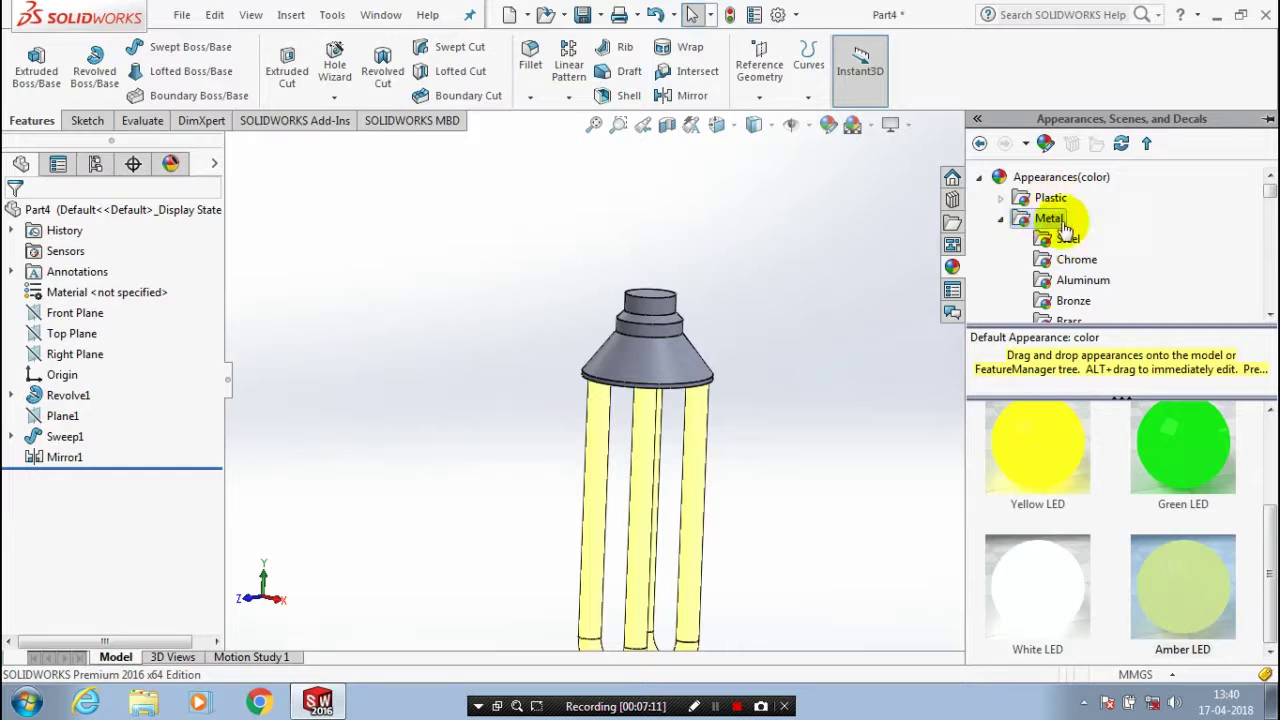
left_click(1067, 239)
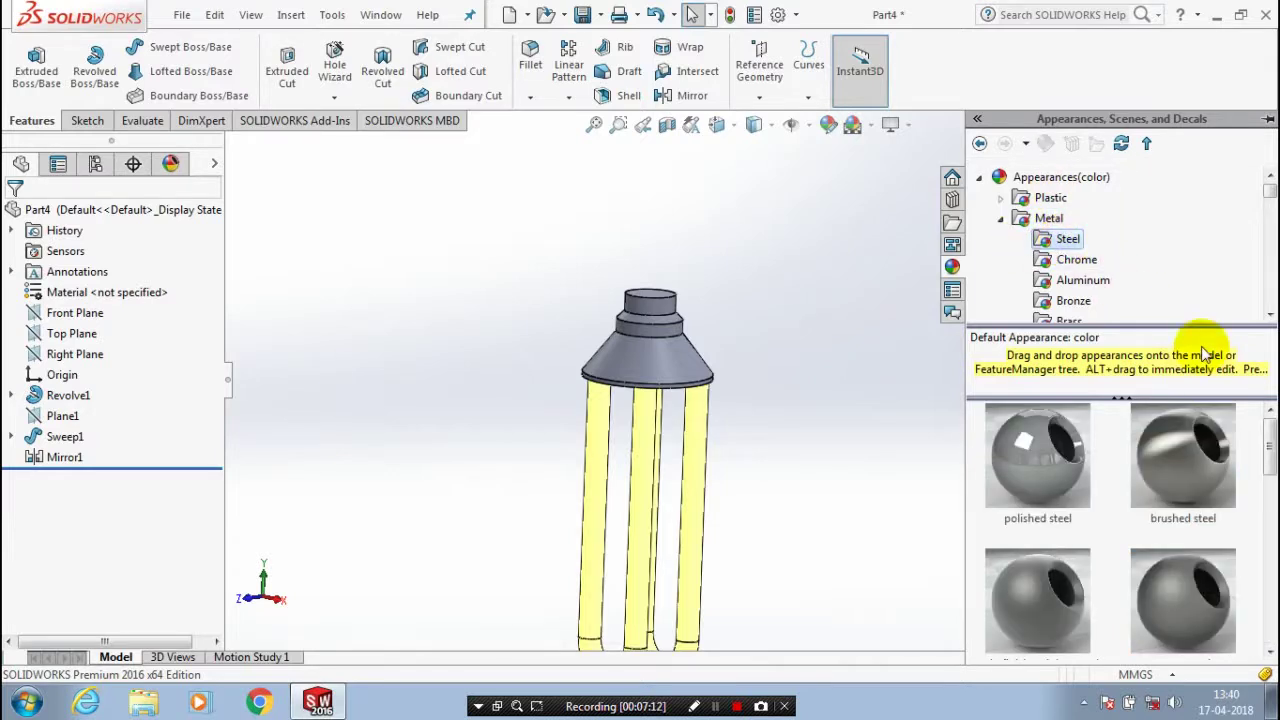
left_click_drag(1183, 455, 705, 368)
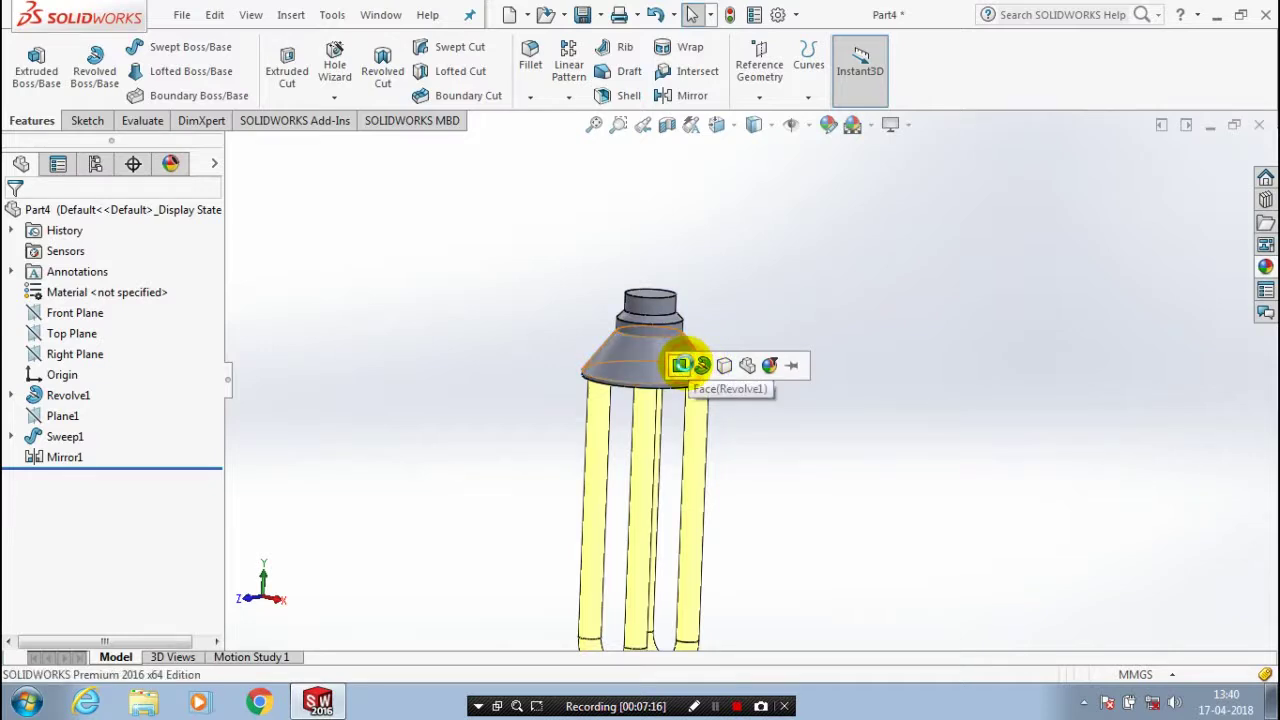
left_click(681, 365)
scroll(971, 328, "down", 3)
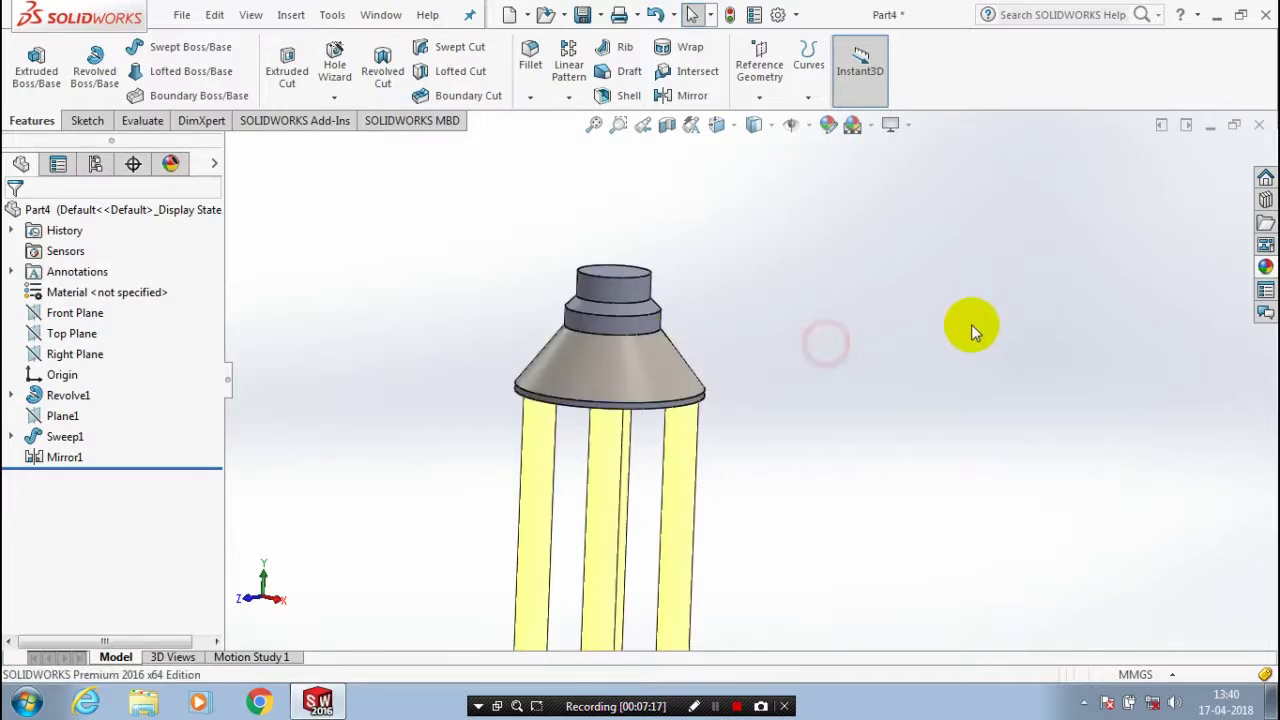
scroll(1070, 310, "up", 4)
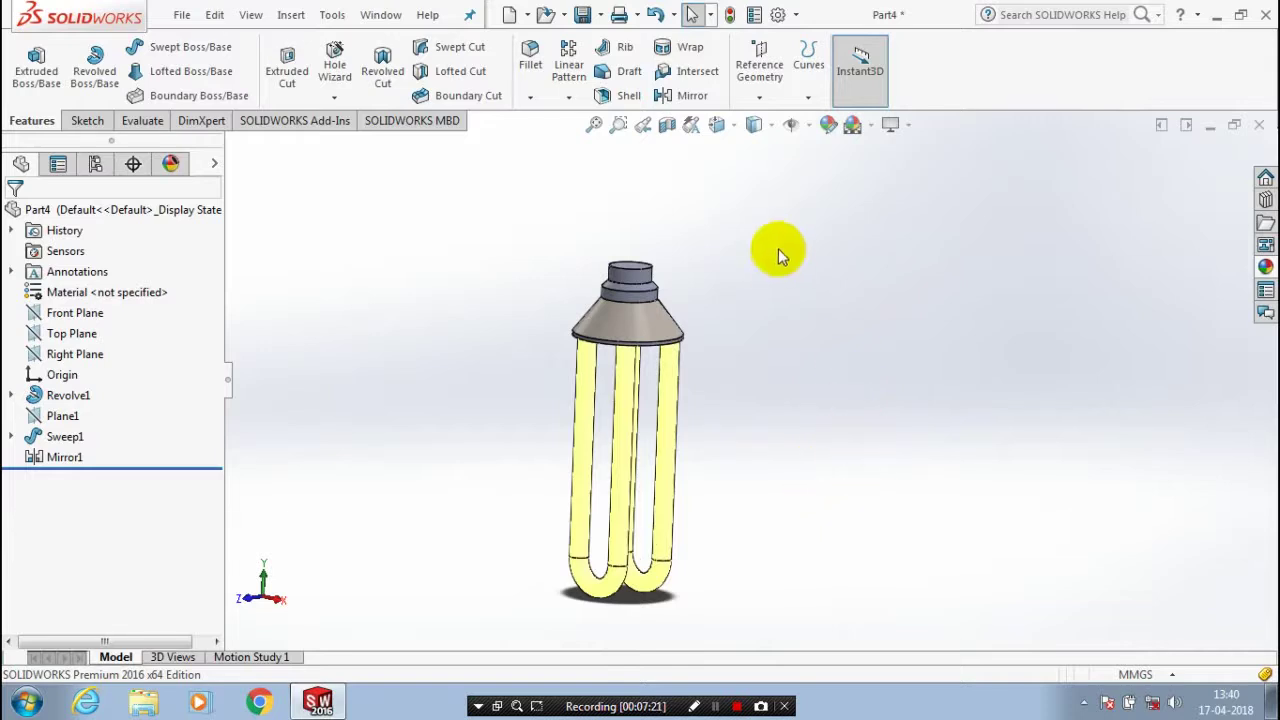
Switch the scene to Backdrop - Grey with Overhead Light and orbit to view the lamp
left_click(809, 127)
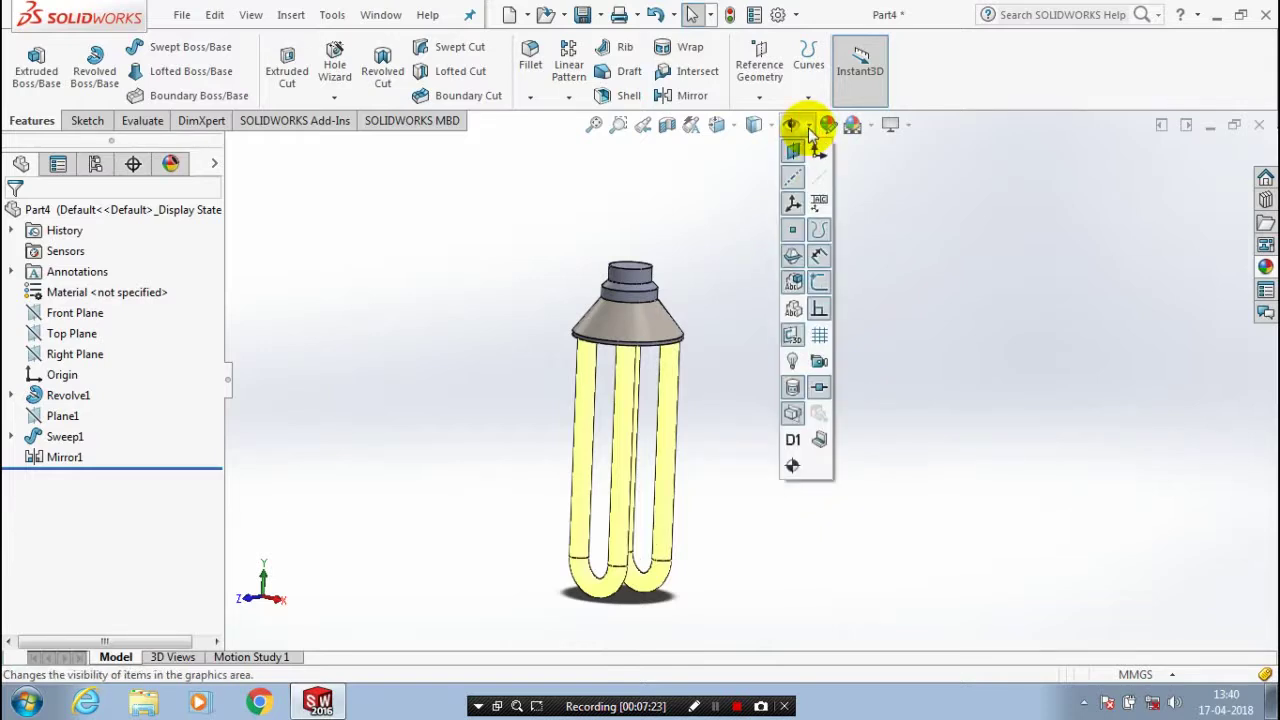
left_click(852, 125)
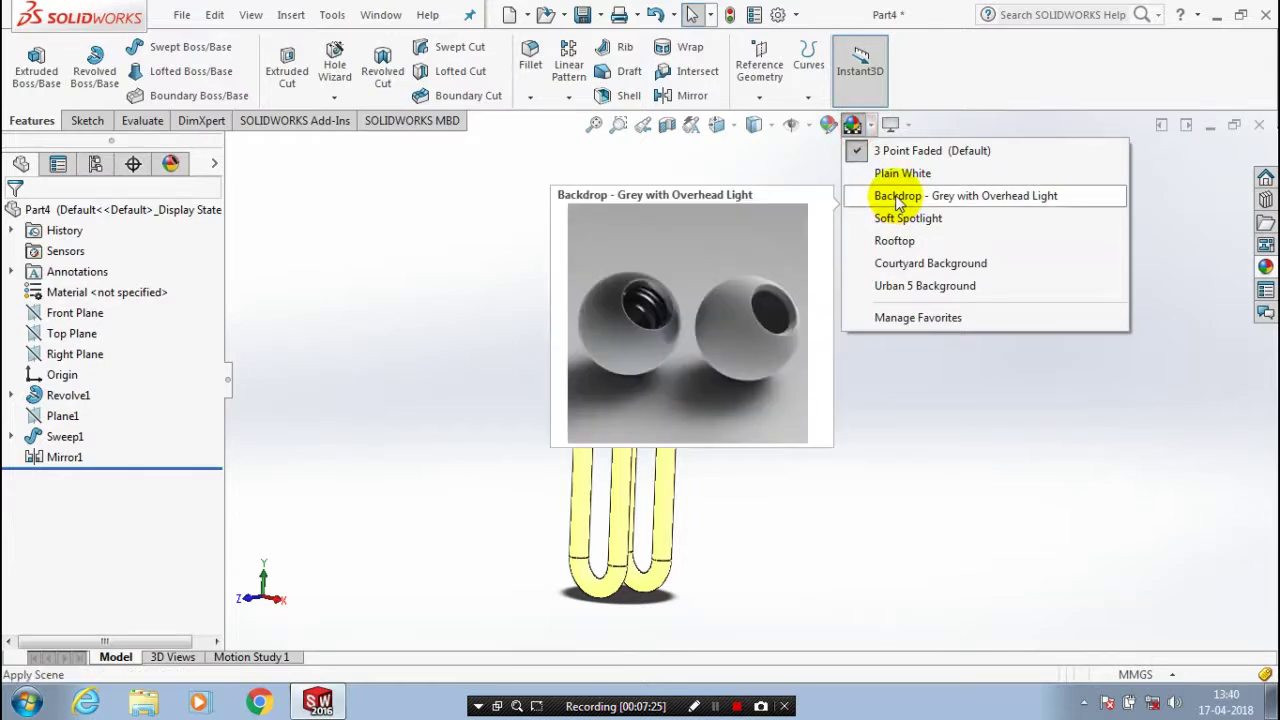
left_click(897, 199)
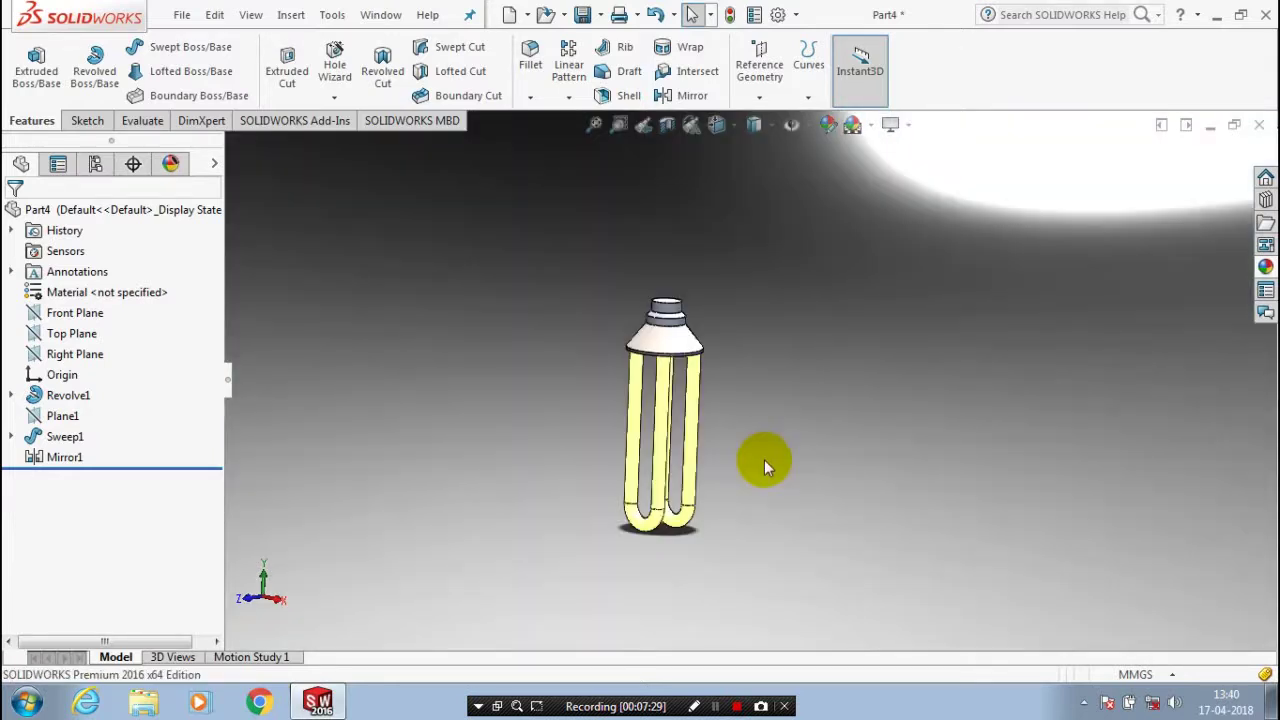
scroll(473, 440, "down", 2)
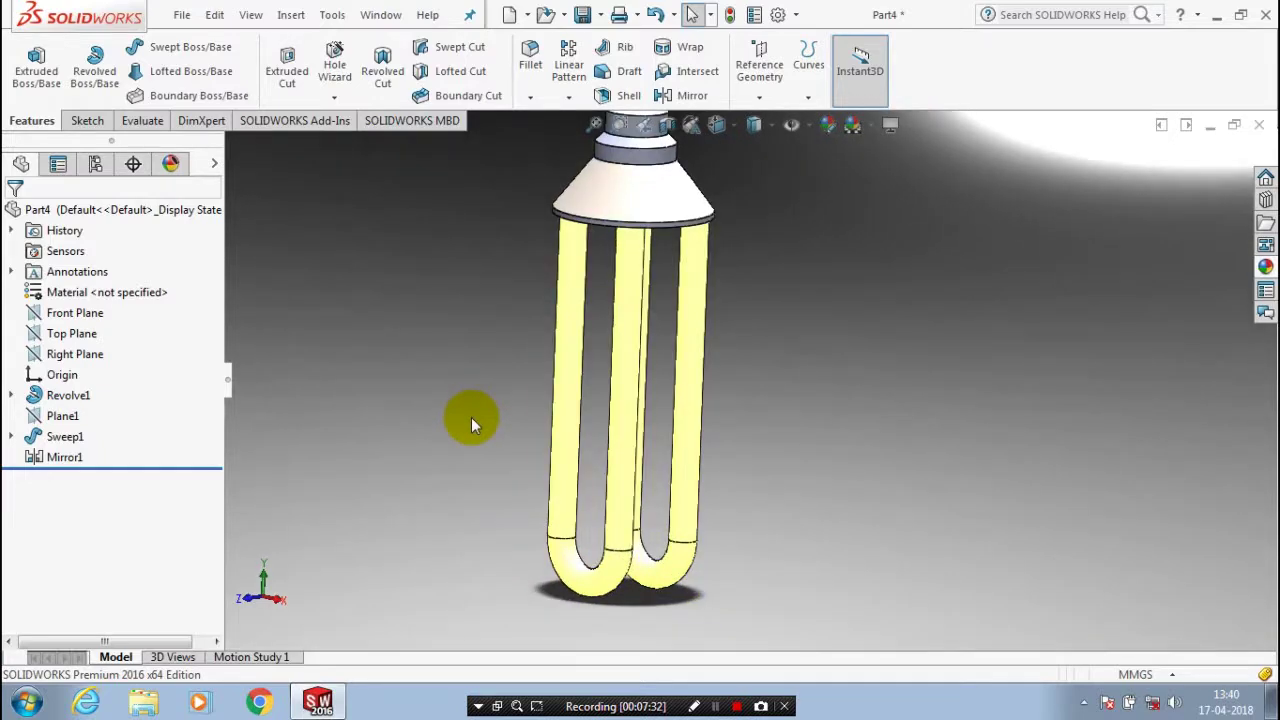
mouse_move(471, 417)
middle_mouse_down()
mouse_move(766, 523)
mouse_move(686, 457)
middle_mouse_up()
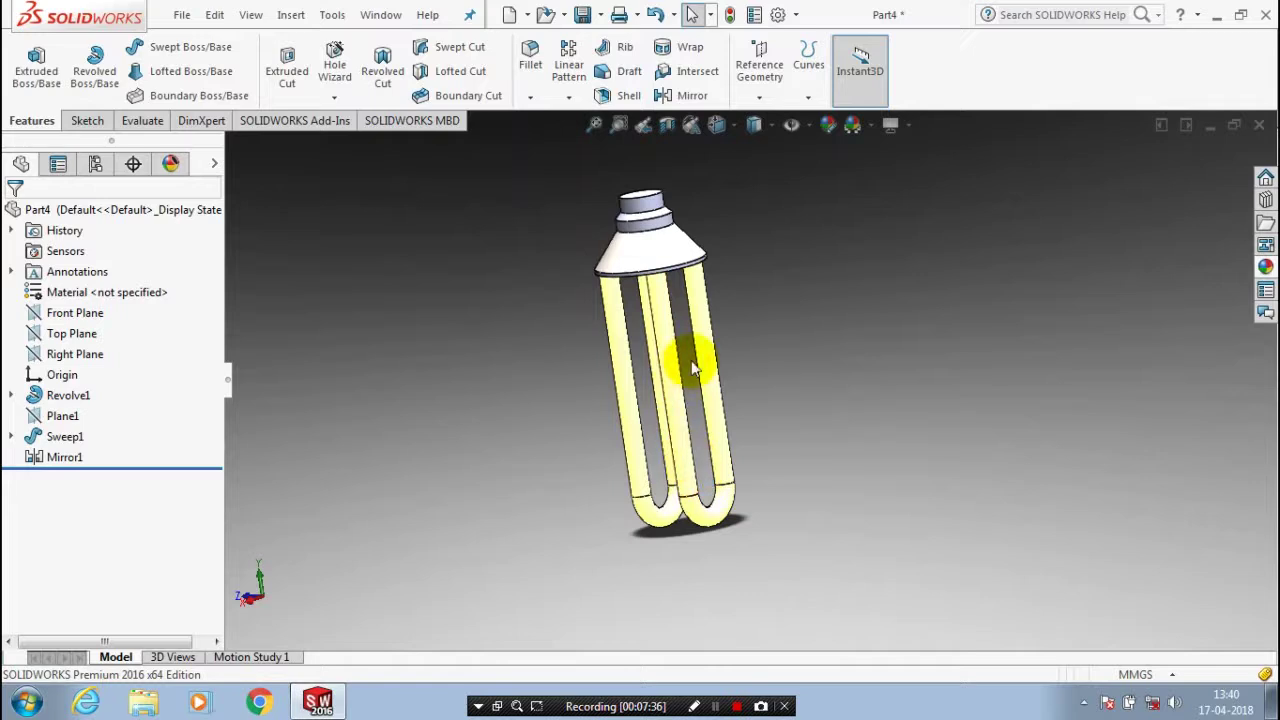
scroll(758, 314, "down", 2)
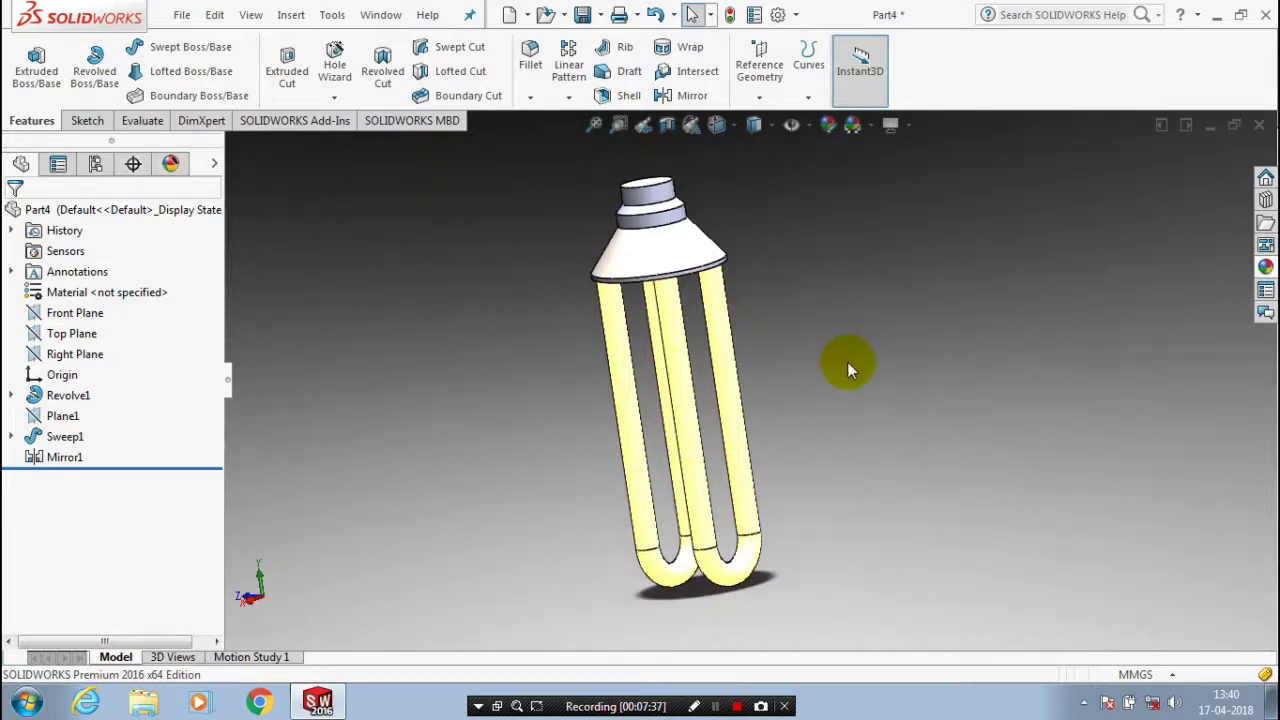